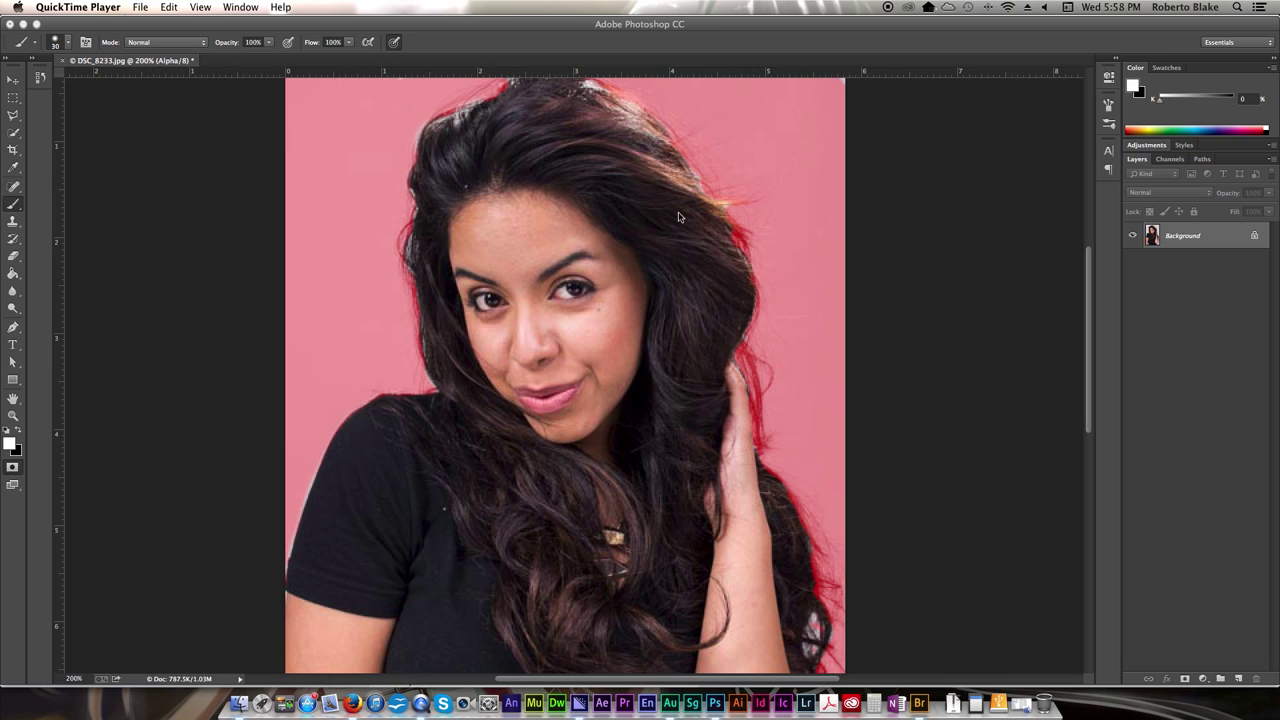
Convert the Background layer to Layer 0 and toggle Quick Mask off and back on.
left_click(877, 249)
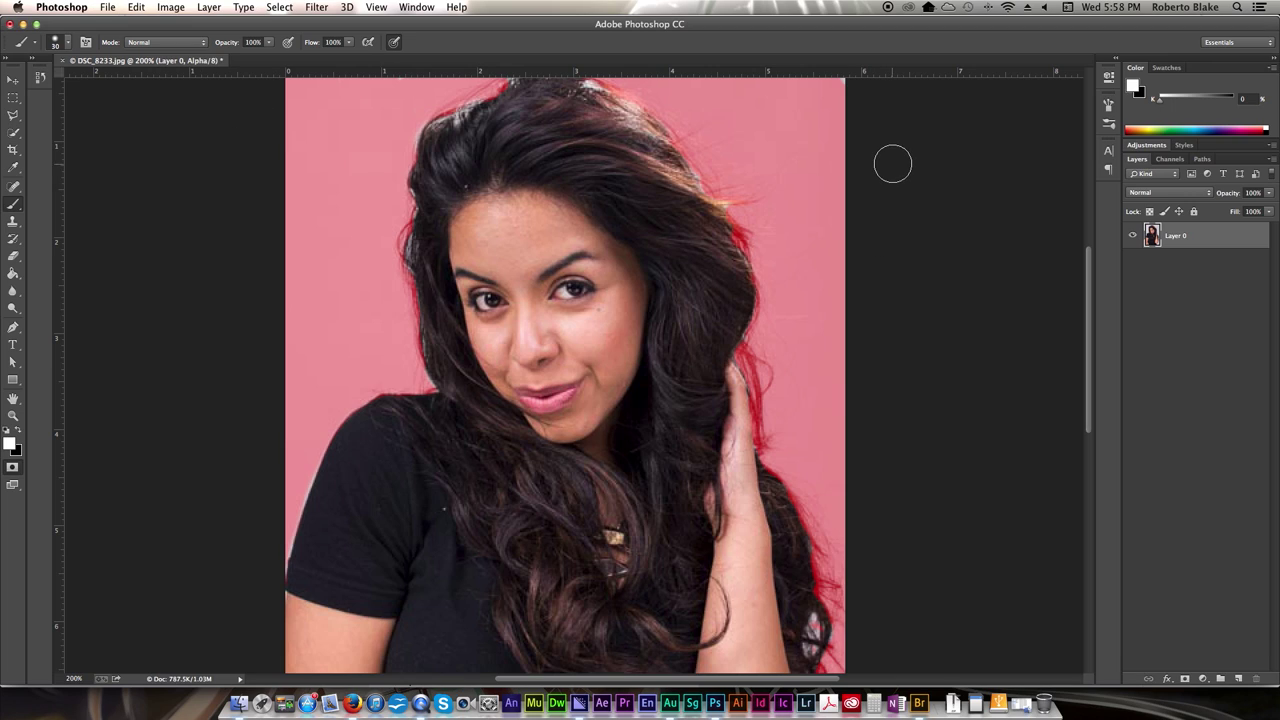
key("q")
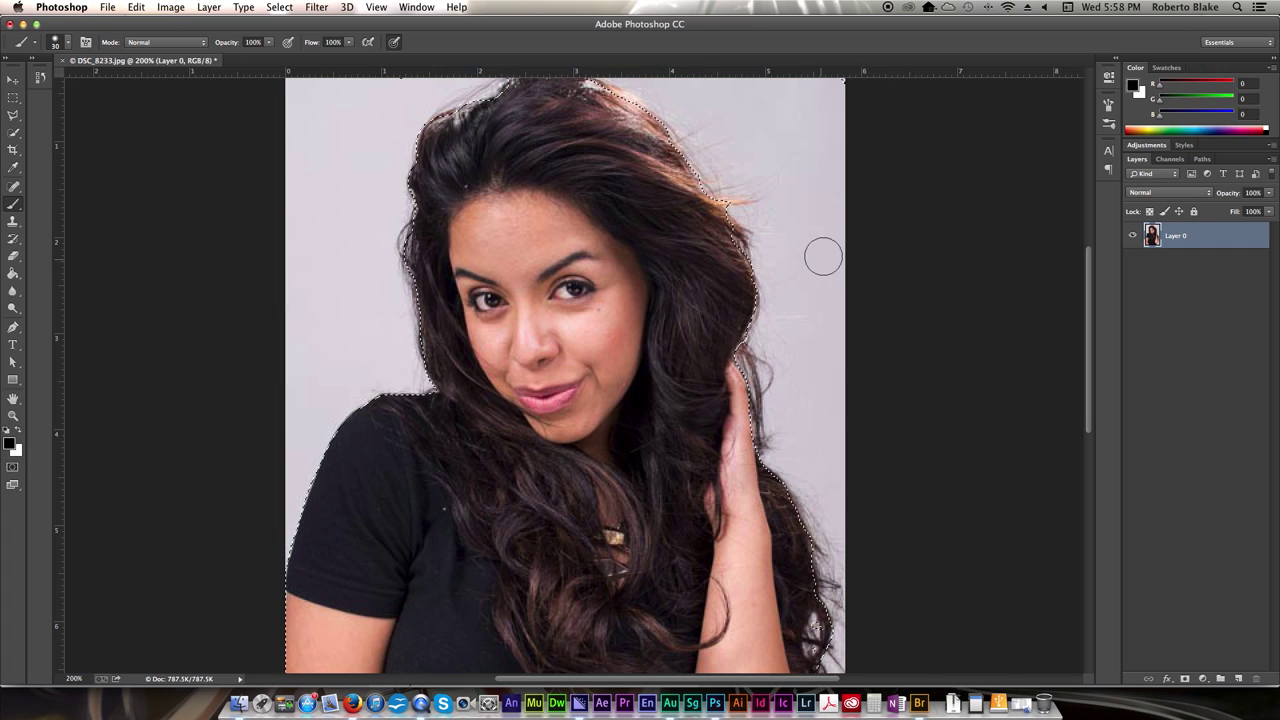
key("q")
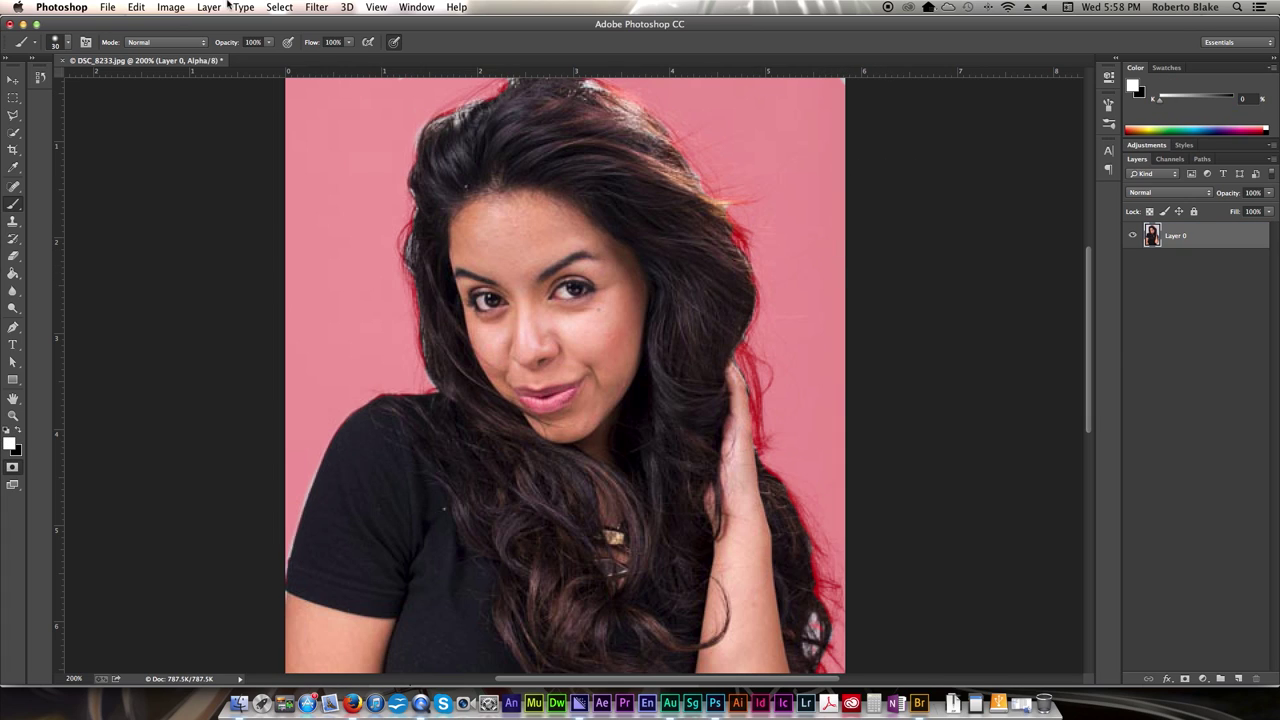
Exit Quick Mask and save the resulting selection as a channel named 'QuickMask'.
left_click(279, 7)
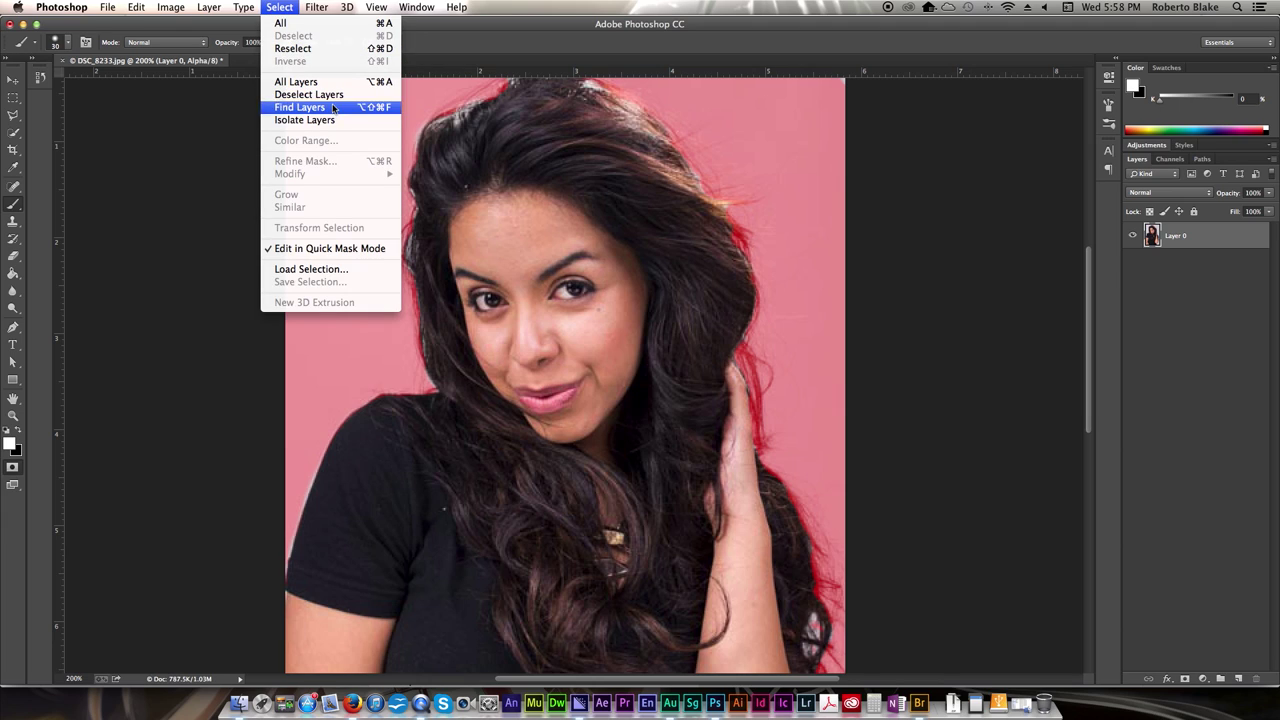
key("q")
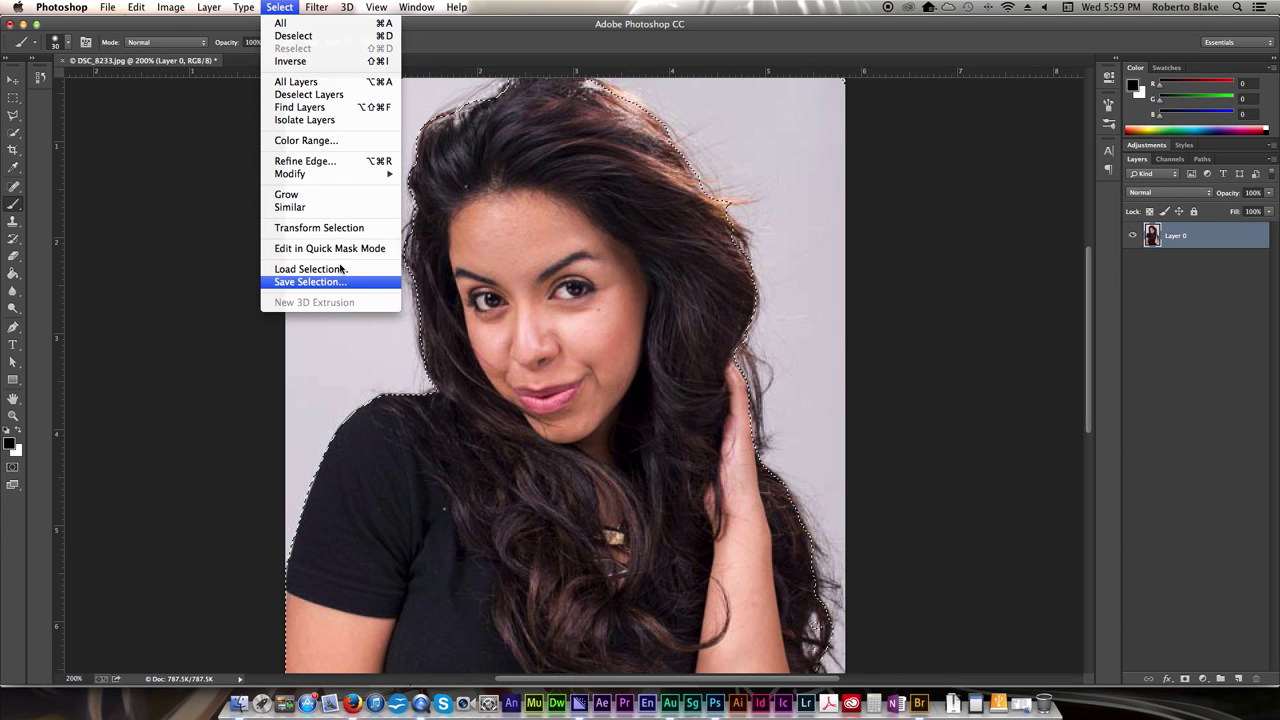
left_click(310, 282)
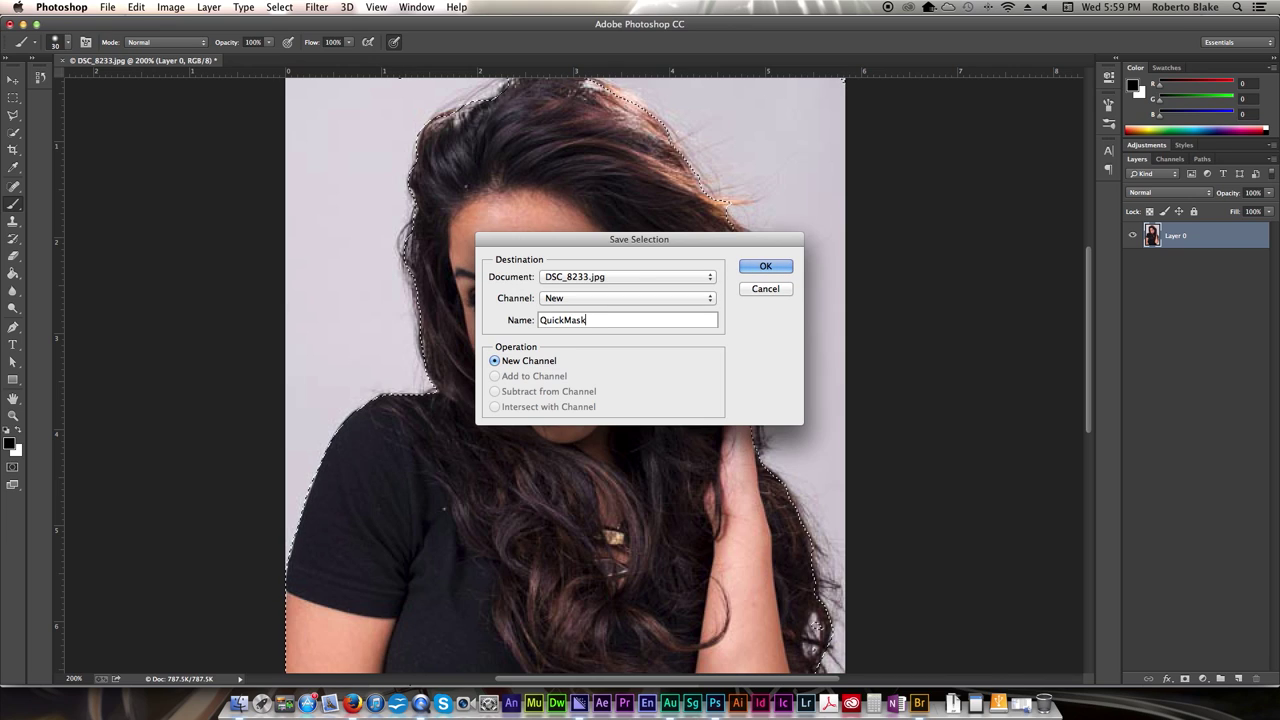
type("QuickMask")
key("Return")
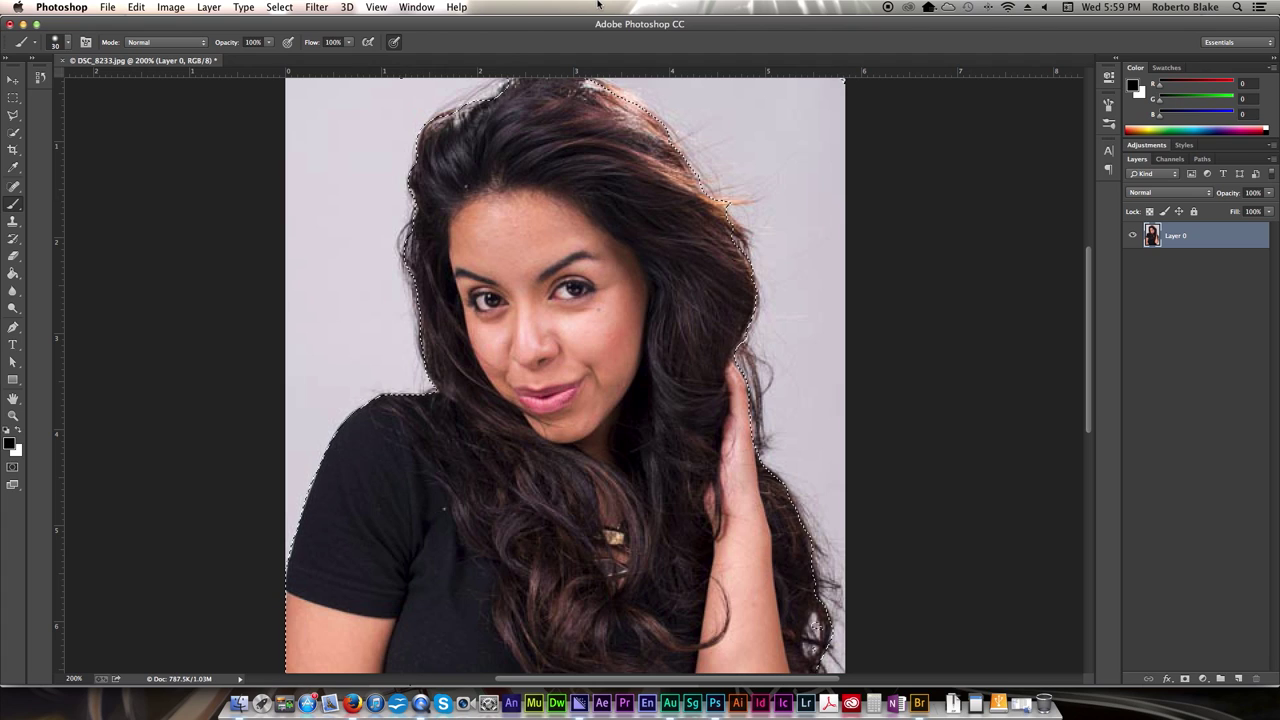
Clear the selection and re-enter Quick Mask editing.
key("super+d")
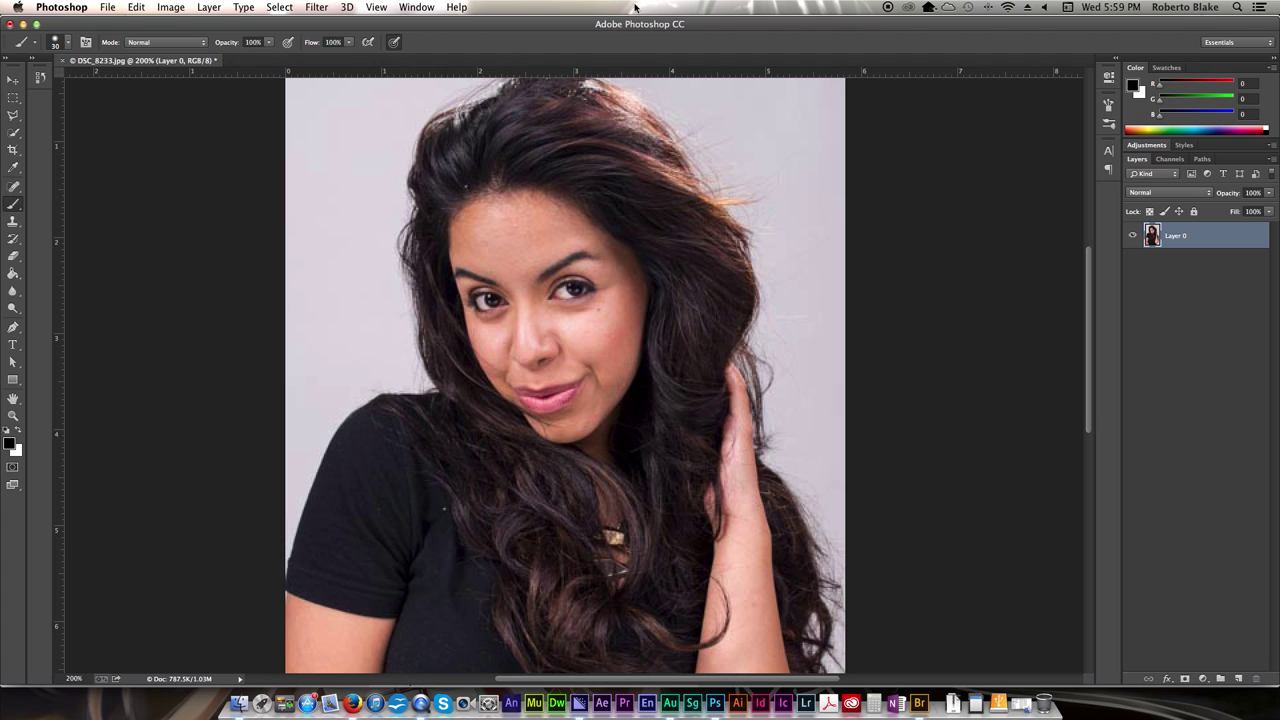
key("x")
key("q")
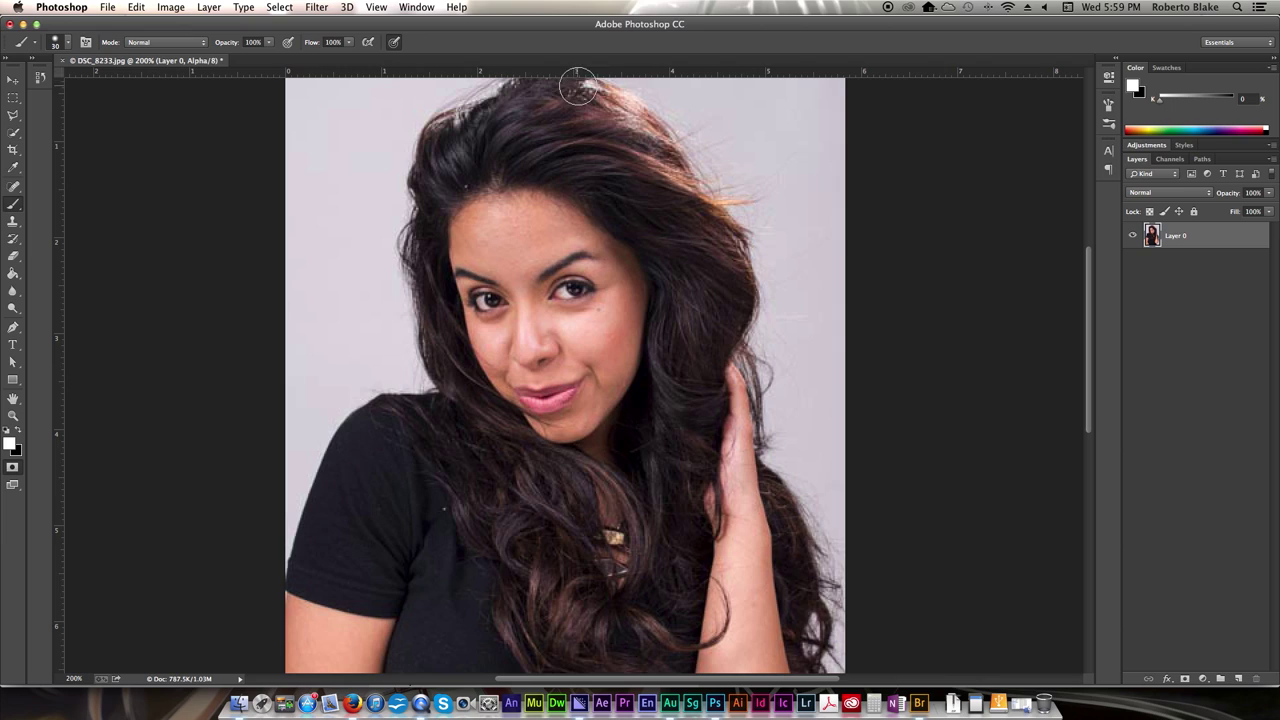
left_click(12, 468)
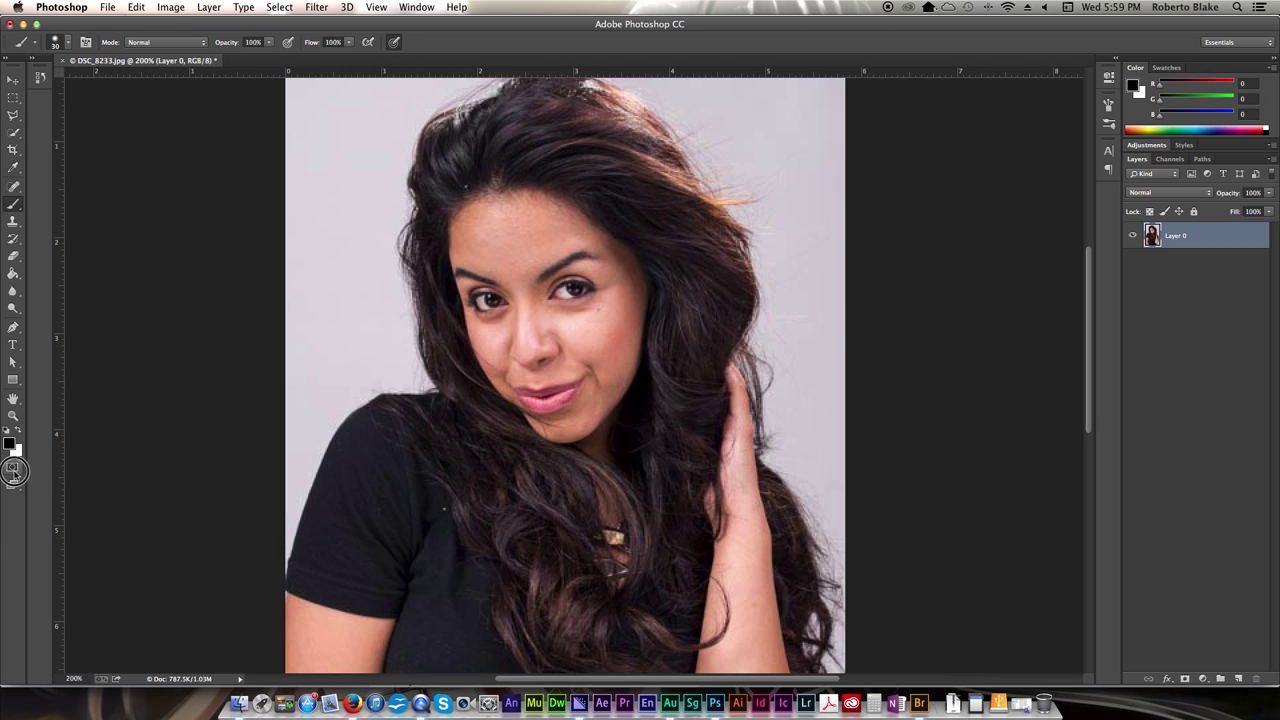
left_click(13, 468)
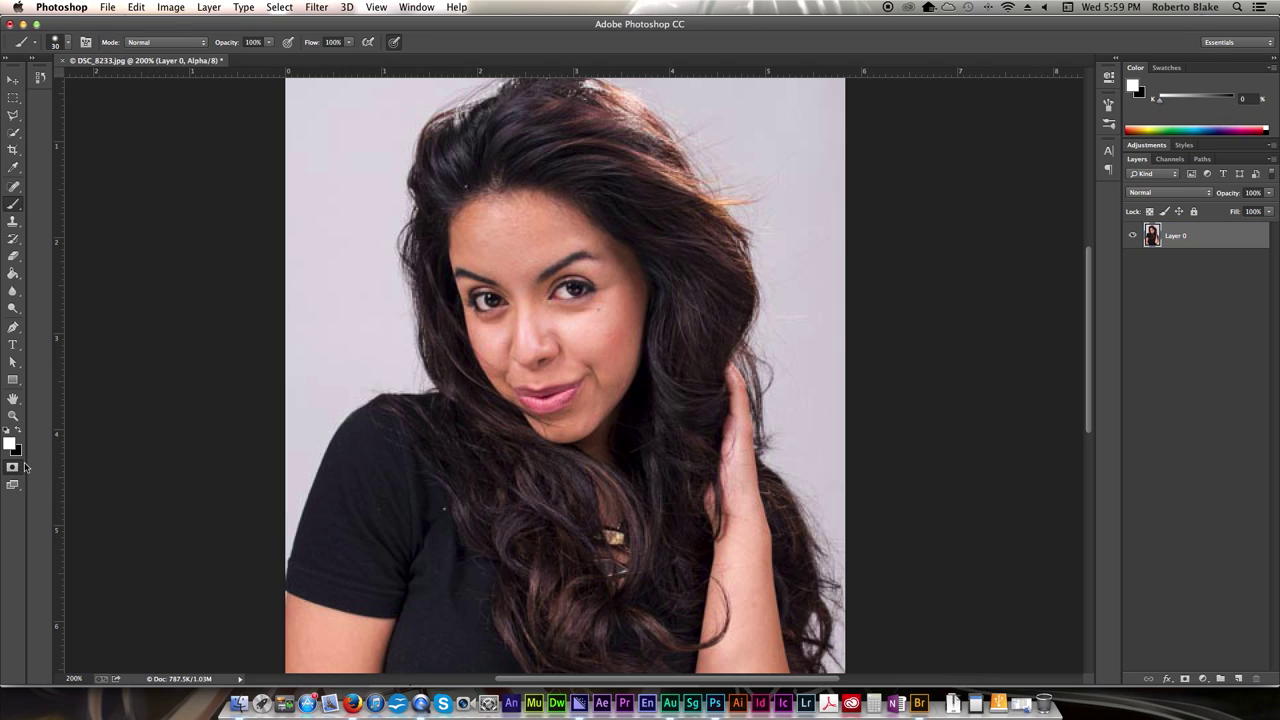
Paint black mask over the backdrop along the upper-left edge, undoing the lower stroke.
key("x")
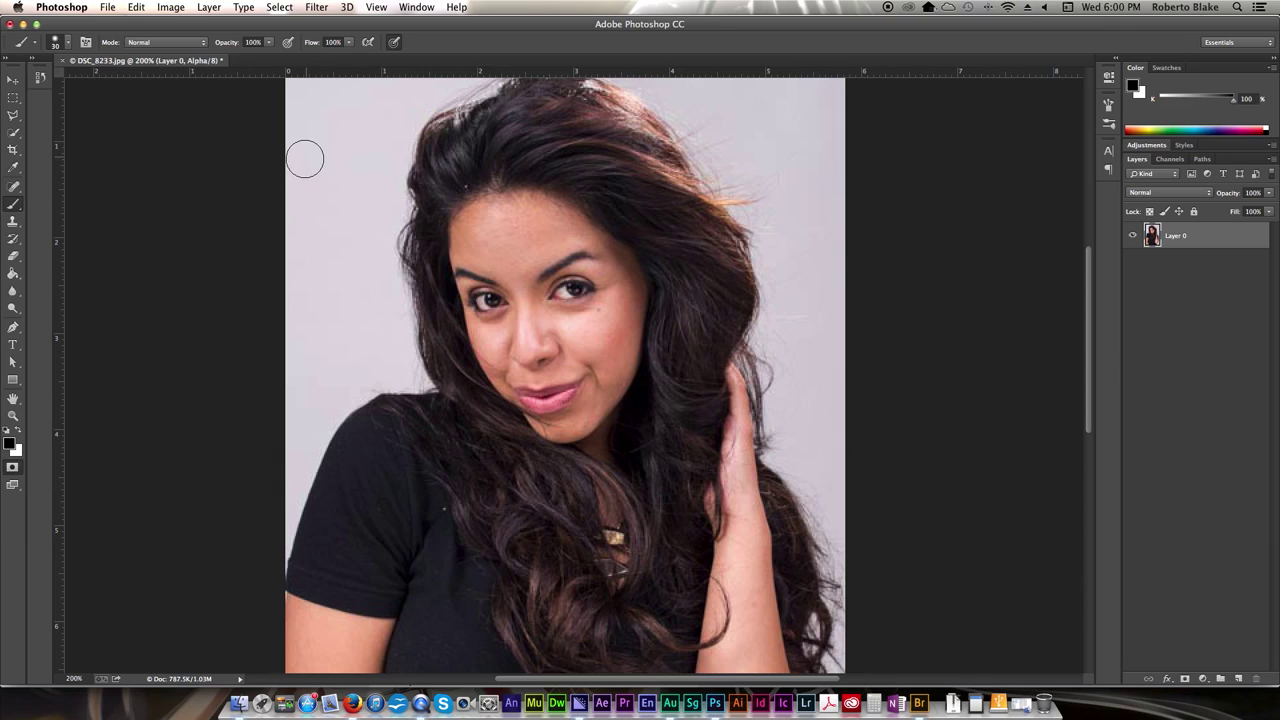
mouse_move(303, 182)
left_mouse_down()
mouse_move(299, 139)
mouse_move(305, 198)
mouse_move(319, 125)
mouse_move(320, 157)
mouse_move(337, 173)
mouse_move(359, 113)
mouse_move(379, 109)
mouse_move(347, 218)
mouse_move(374, 151)
mouse_move(359, 114)
mouse_move(391, 115)
mouse_move(315, 82)
mouse_move(382, 90)
mouse_move(336, 98)
mouse_move(410, 94)
mouse_move(375, 114)
mouse_move(449, 80)
mouse_move(412, 94)
mouse_move(378, 144)
mouse_move(390, 122)
mouse_move(376, 215)
mouse_move(403, 121)
mouse_move(304, 323)
mouse_move(292, 271)
mouse_move(308, 327)
mouse_move(293, 403)
mouse_move(348, 296)
mouse_move(353, 331)
mouse_move(371, 311)
mouse_move(373, 241)
mouse_move(366, 320)
left_mouse_up()
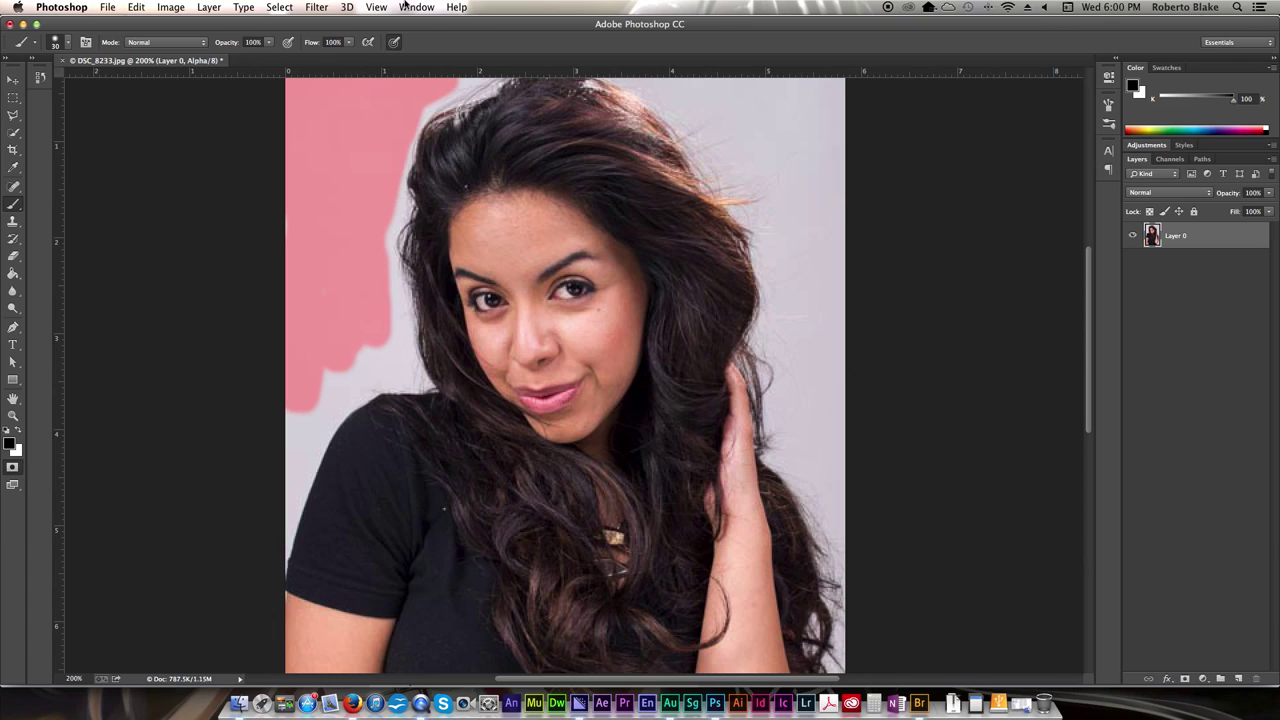
key("super+z")
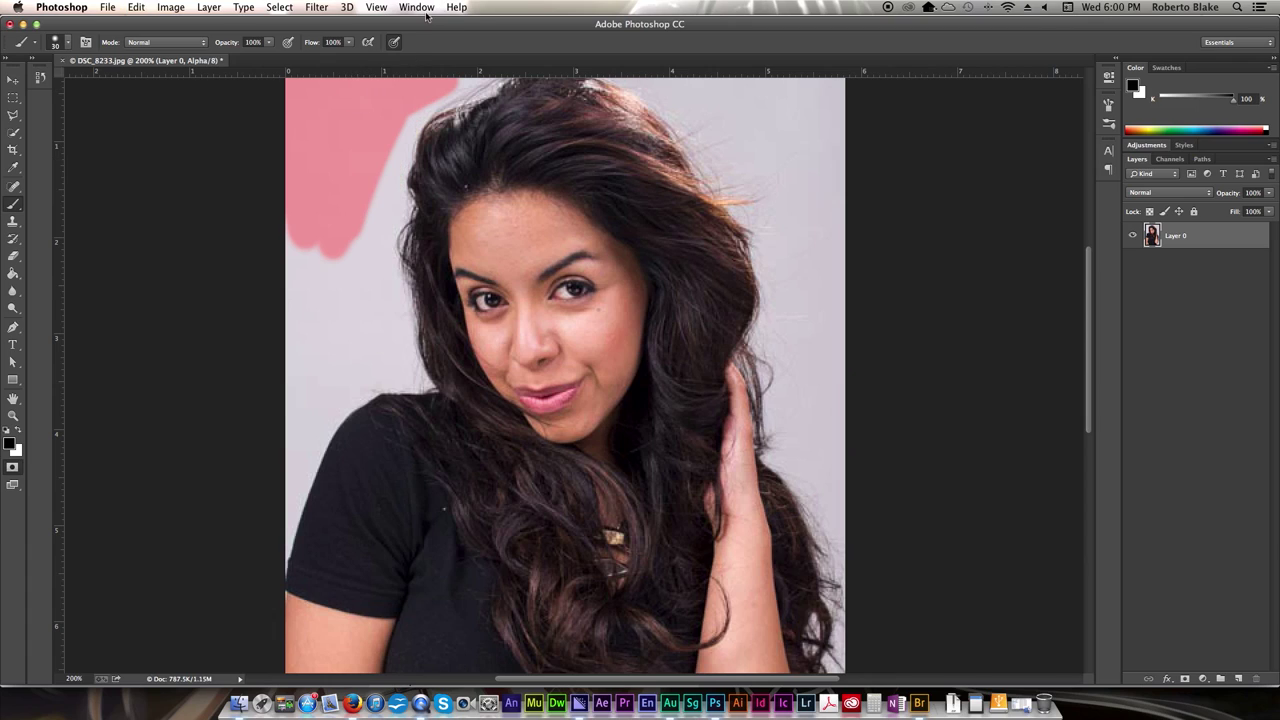
Turn the painted quick mask into a selection, then deselect it.
left_click(279, 7)
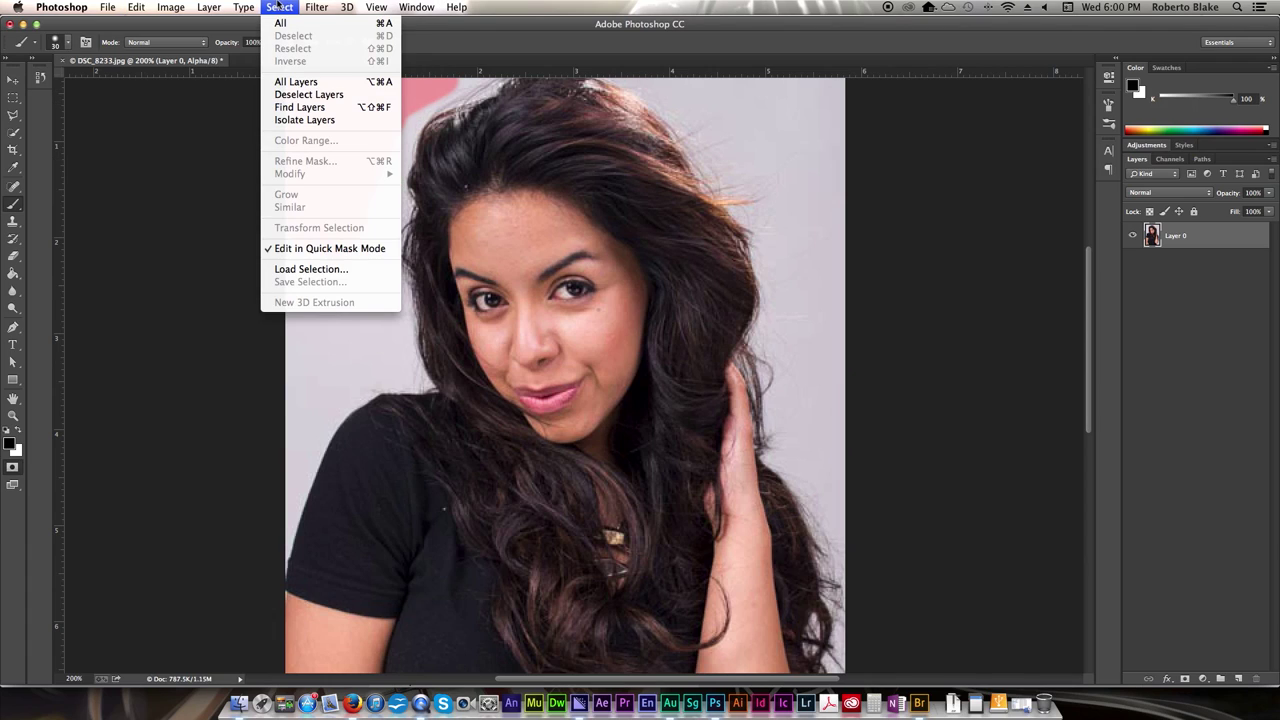
left_click(178, 168)
key("q")
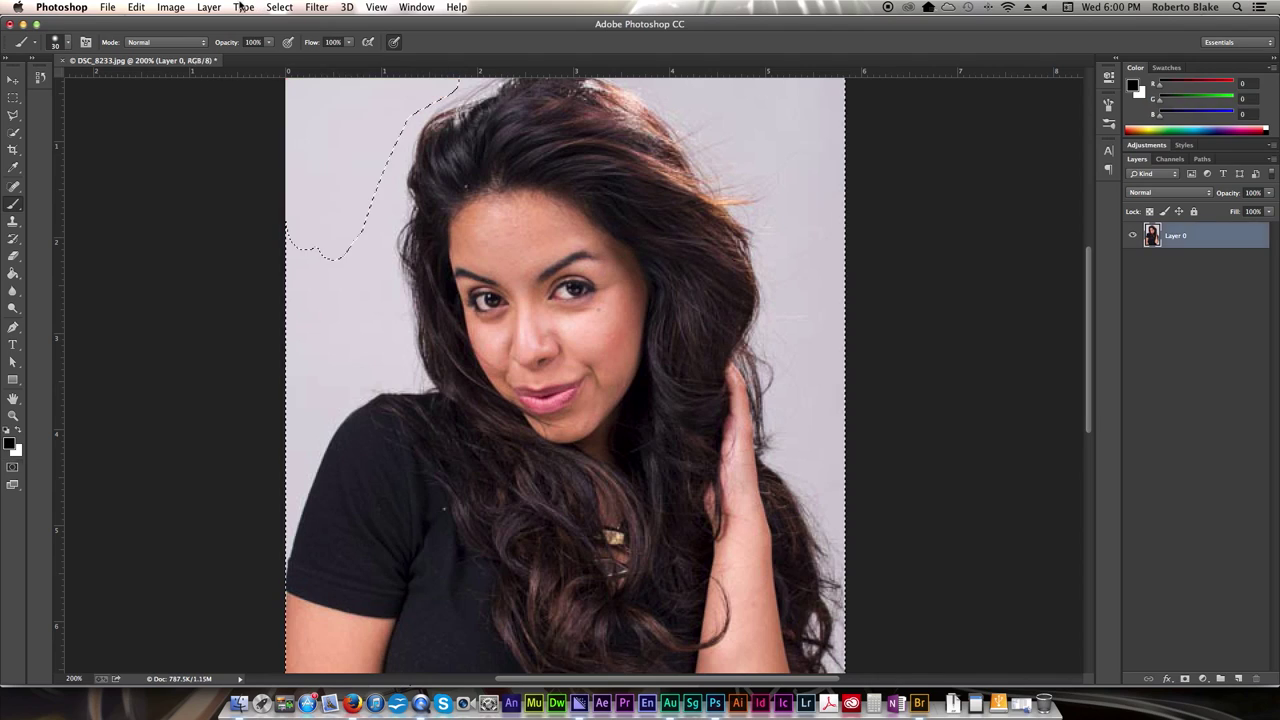
left_click(279, 7)
key("super+d")
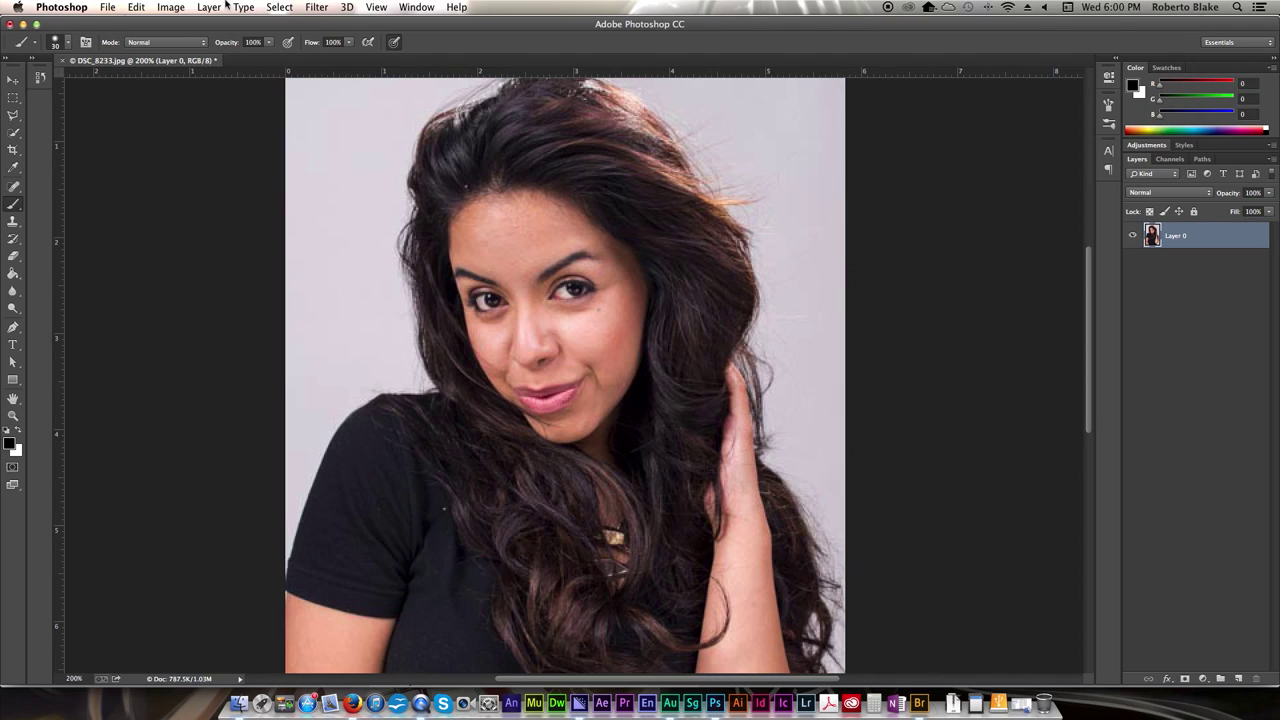
Use Load Selection with the QuickMask channel as the source.
left_click(280, 7)
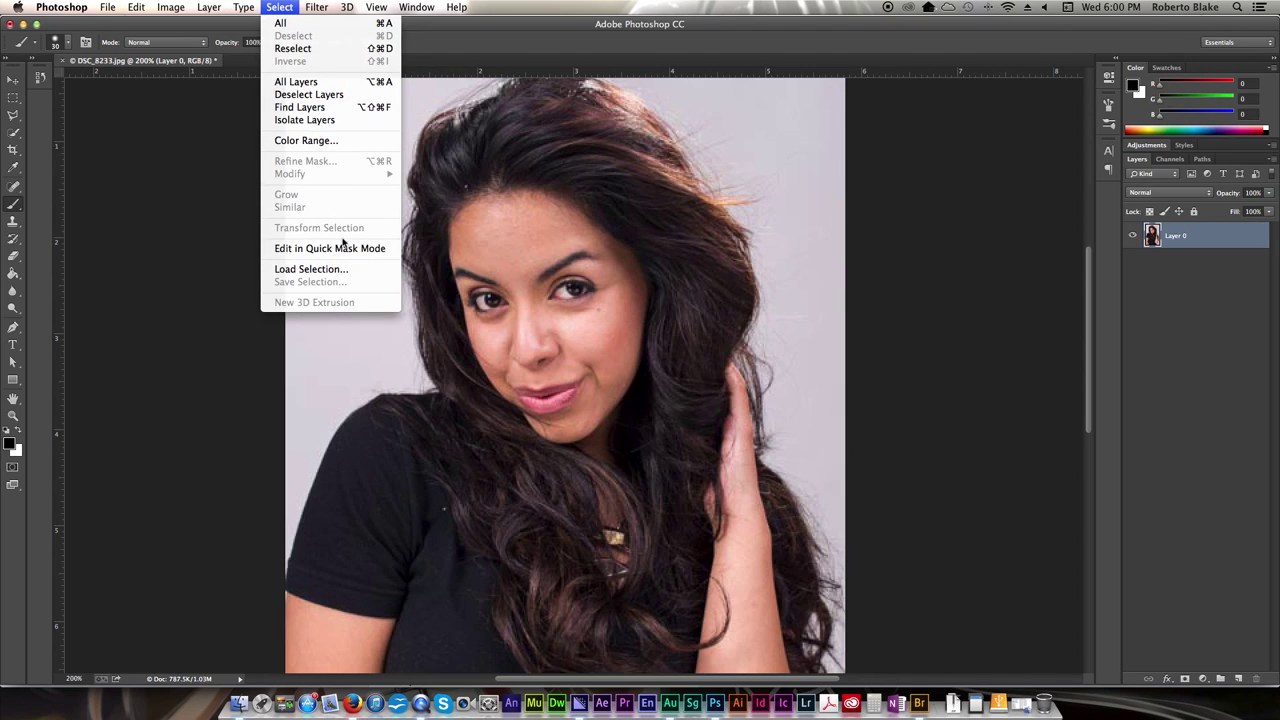
left_click(335, 270)
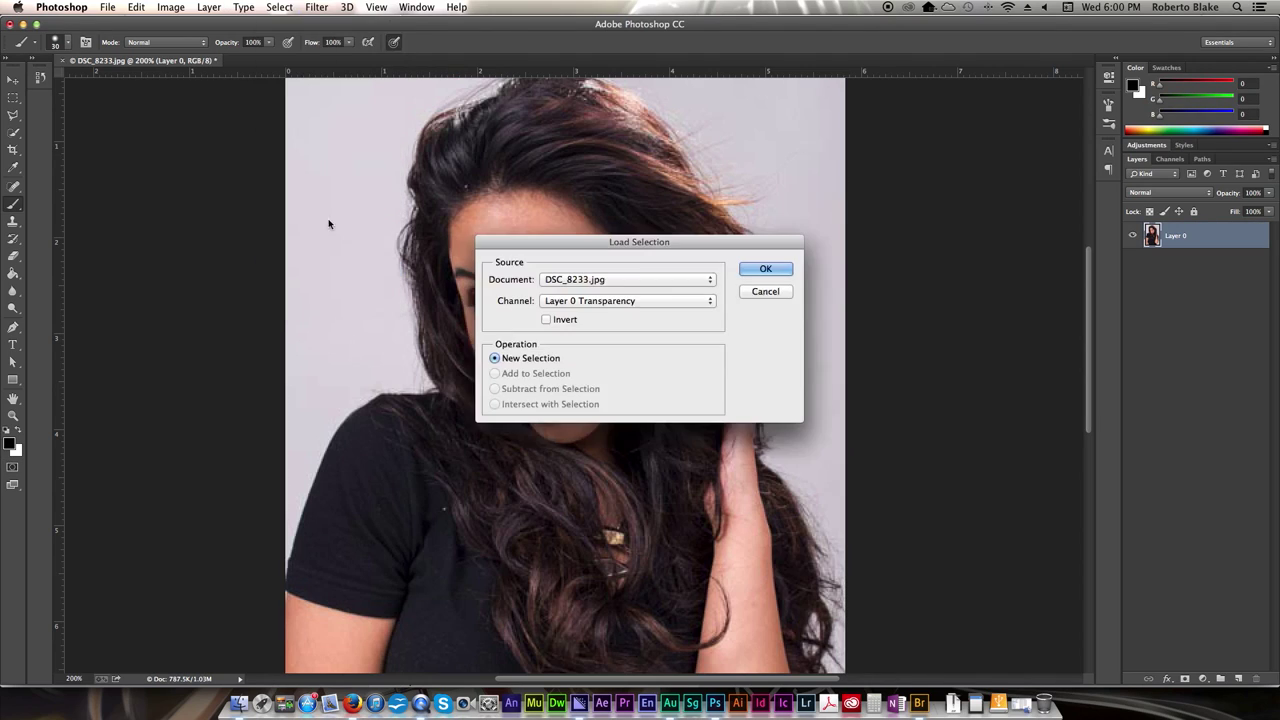
left_click(613, 301)
left_click(612, 320)
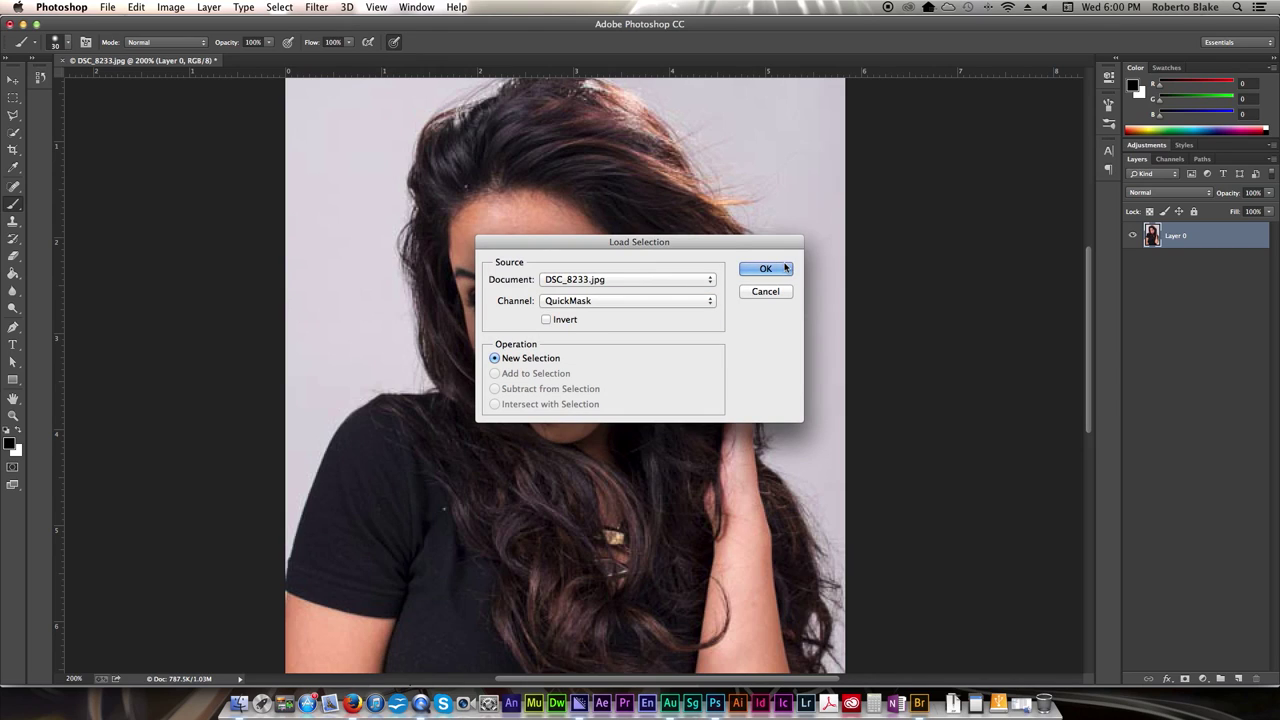
left_click(765, 268)
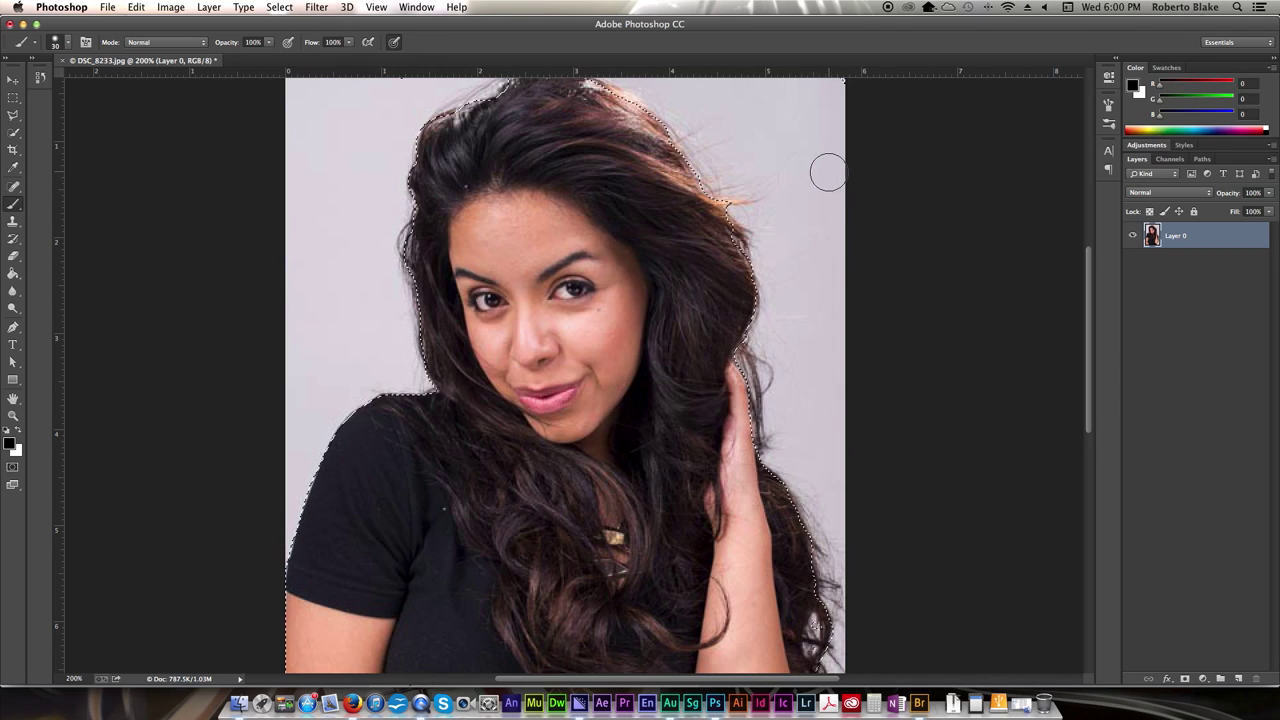
Enter Quick Mask, paint the upper-right hair edge, then switch to white and erase the patch.
key("q")
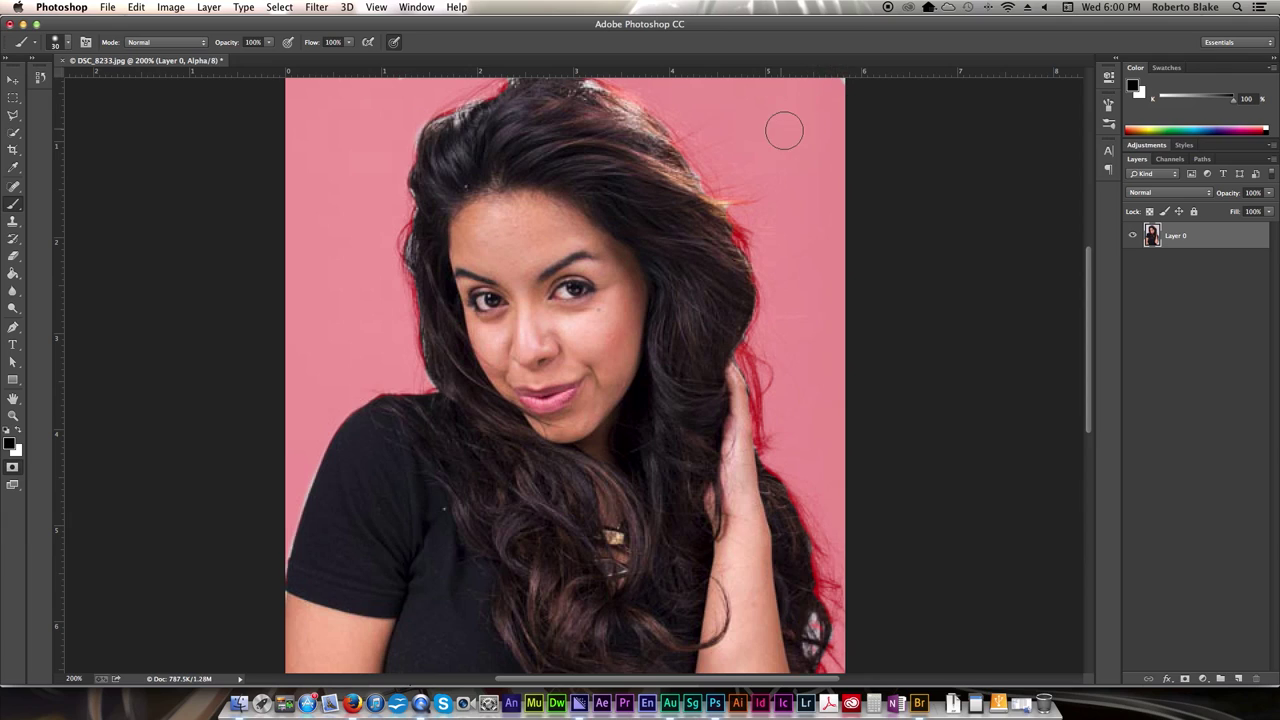
mouse_move(700, 195)
left_mouse_down()
mouse_move(665, 184)
mouse_move(687, 168)
mouse_move(640, 142)
mouse_move(665, 170)
mouse_move(640, 130)
left_mouse_up()
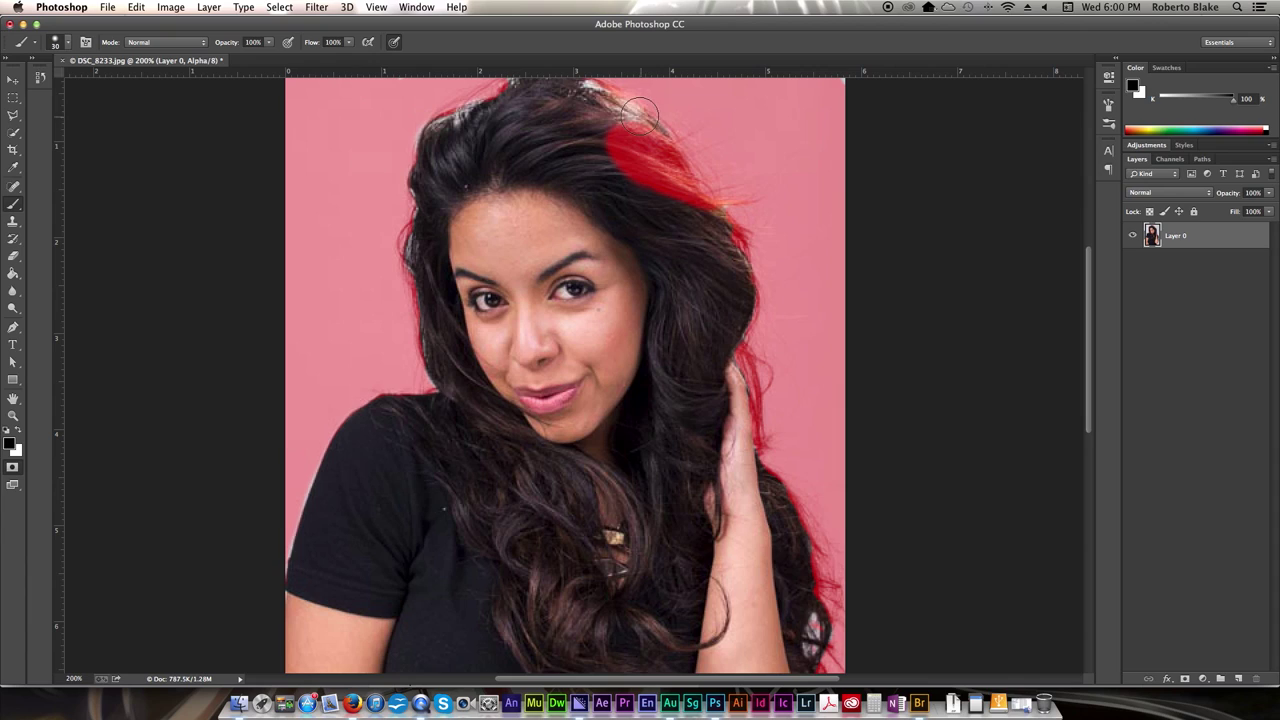
key("x")
mouse_move(655, 160)
left_mouse_down()
mouse_move(623, 137)
mouse_move(651, 163)
mouse_move(640, 140)
mouse_move(652, 134)
mouse_move(694, 209)
mouse_move(714, 214)
mouse_move(706, 226)
left_mouse_up()
With a smaller brush, remove red fringe on right, left and hand-side hair, then exit Quick Mask.
key("bracketleft")
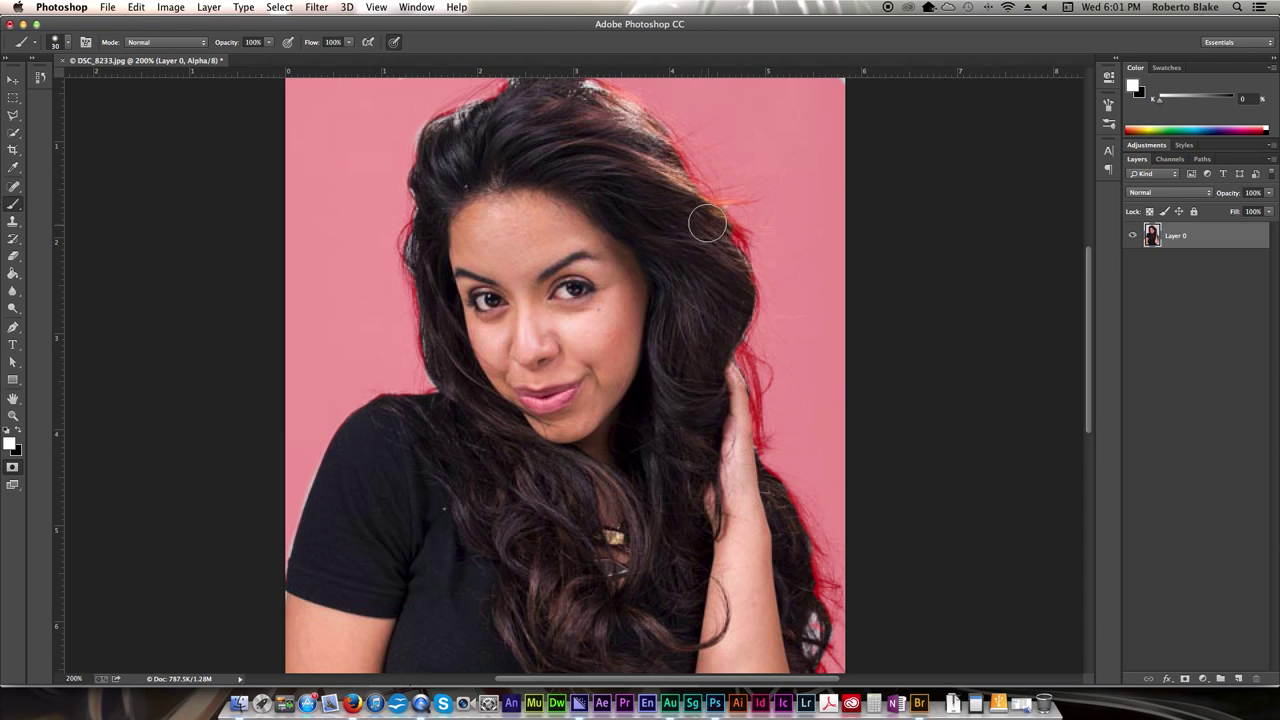
mouse_move(723, 229)
left_mouse_down()
mouse_move(734, 243)
mouse_move(724, 220)
mouse_move(740, 230)
mouse_move(752, 276)
mouse_move(737, 354)
mouse_move(716, 281)
left_mouse_up()
mouse_move(430, 241)
left_mouse_down()
mouse_move(404, 222)
mouse_move(419, 259)
left_mouse_up()
left_click_drag(758, 450, 745, 358)
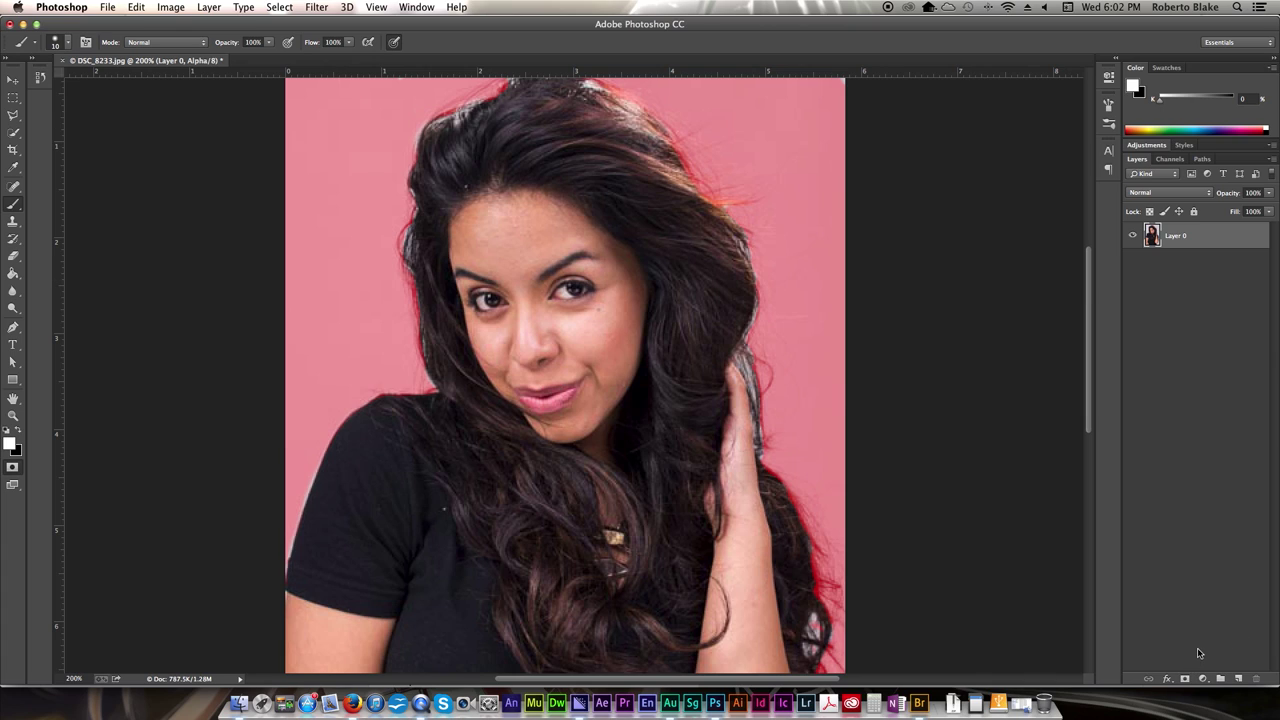
key("q")
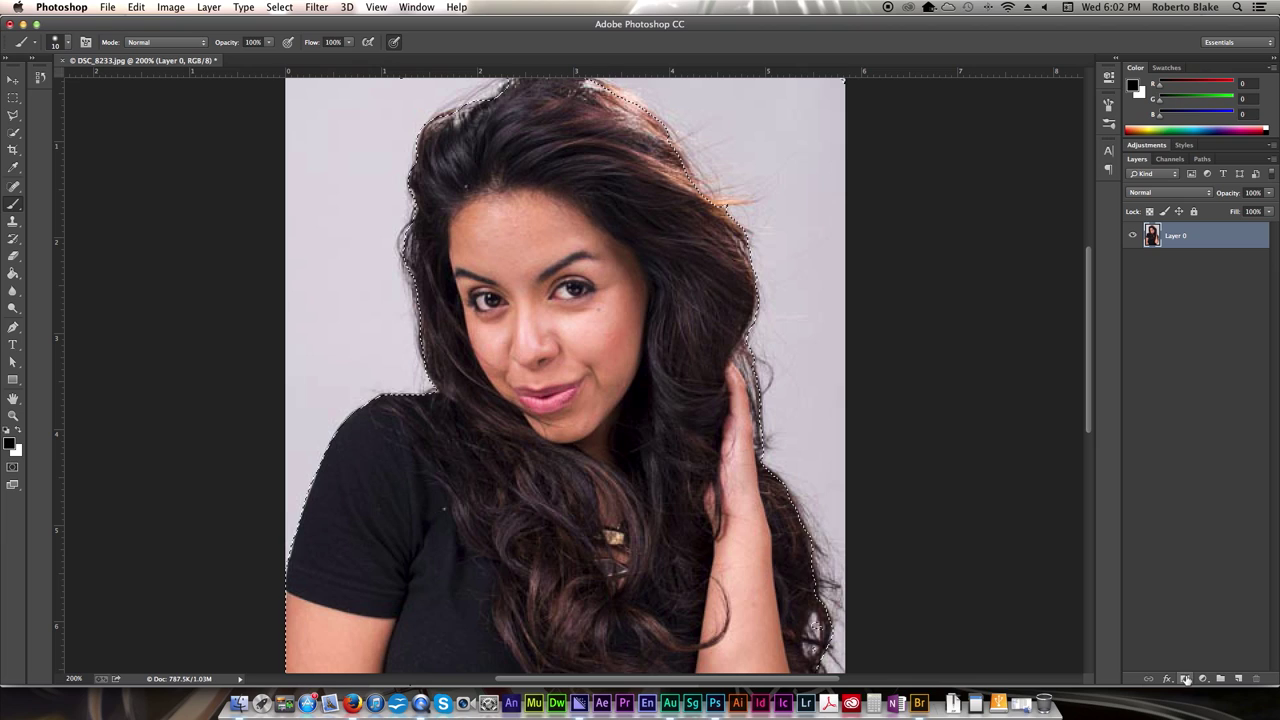
Add a layer mask from the selection, then undo it to keep Layer 0 unmasked.
left_click(1185, 679)
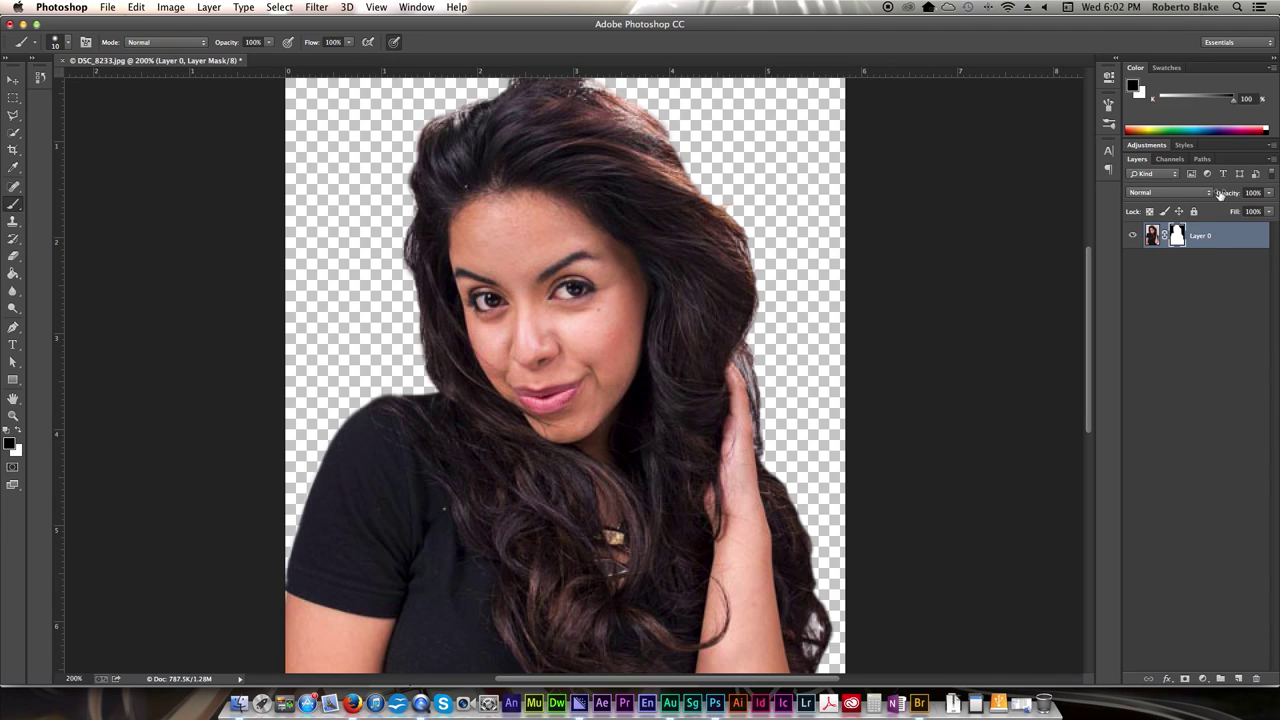
key("super+z")
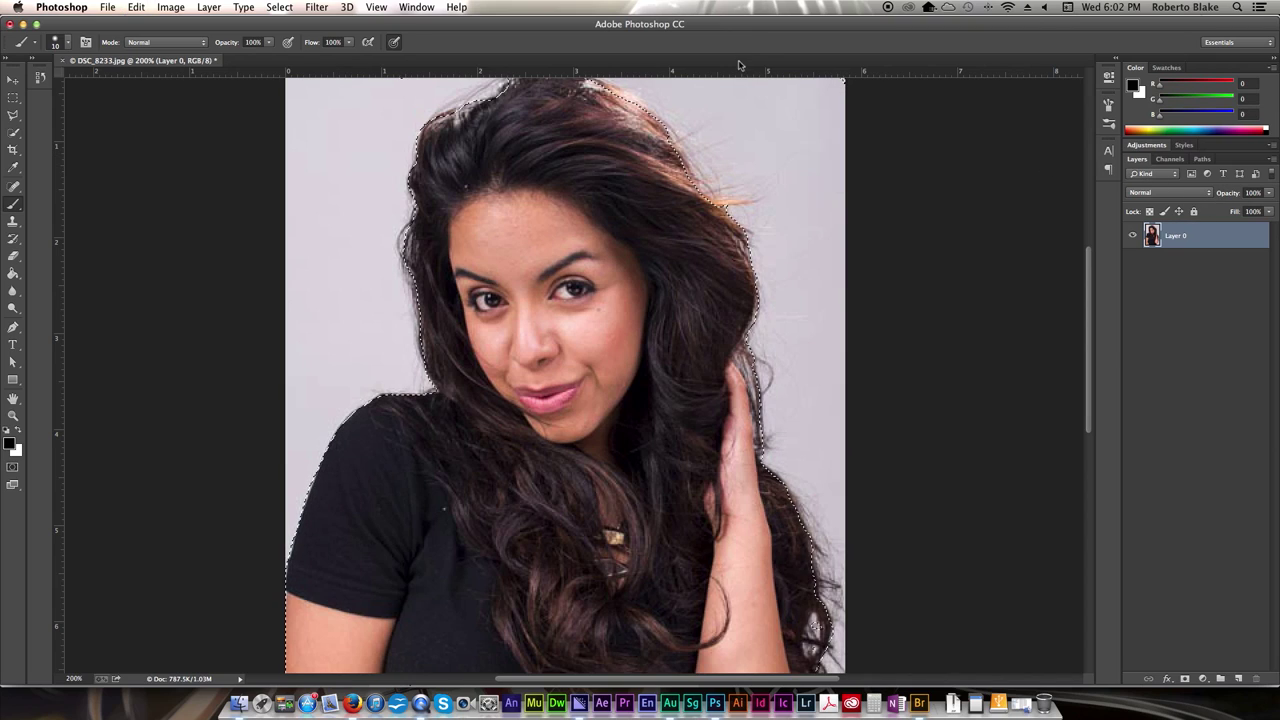
Open Refine Edge with Overlay view and Smart Radius on at 2.5 px.
key("w")
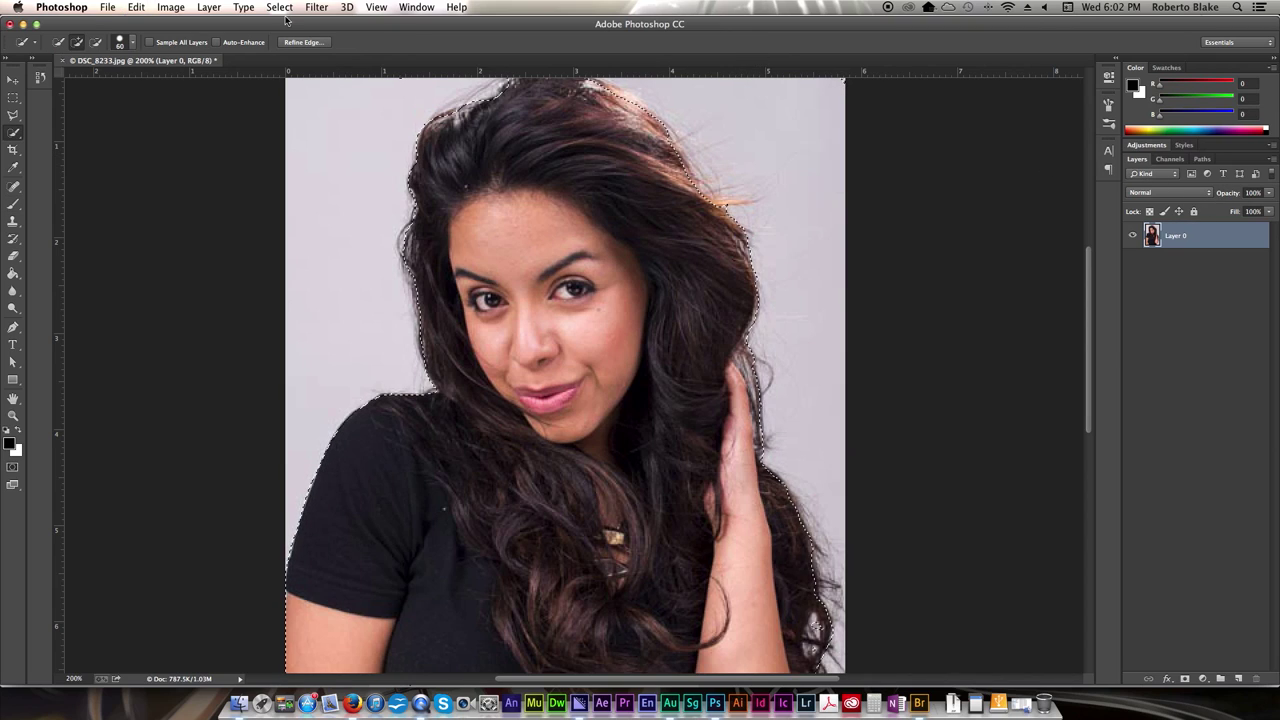
left_click(303, 42)
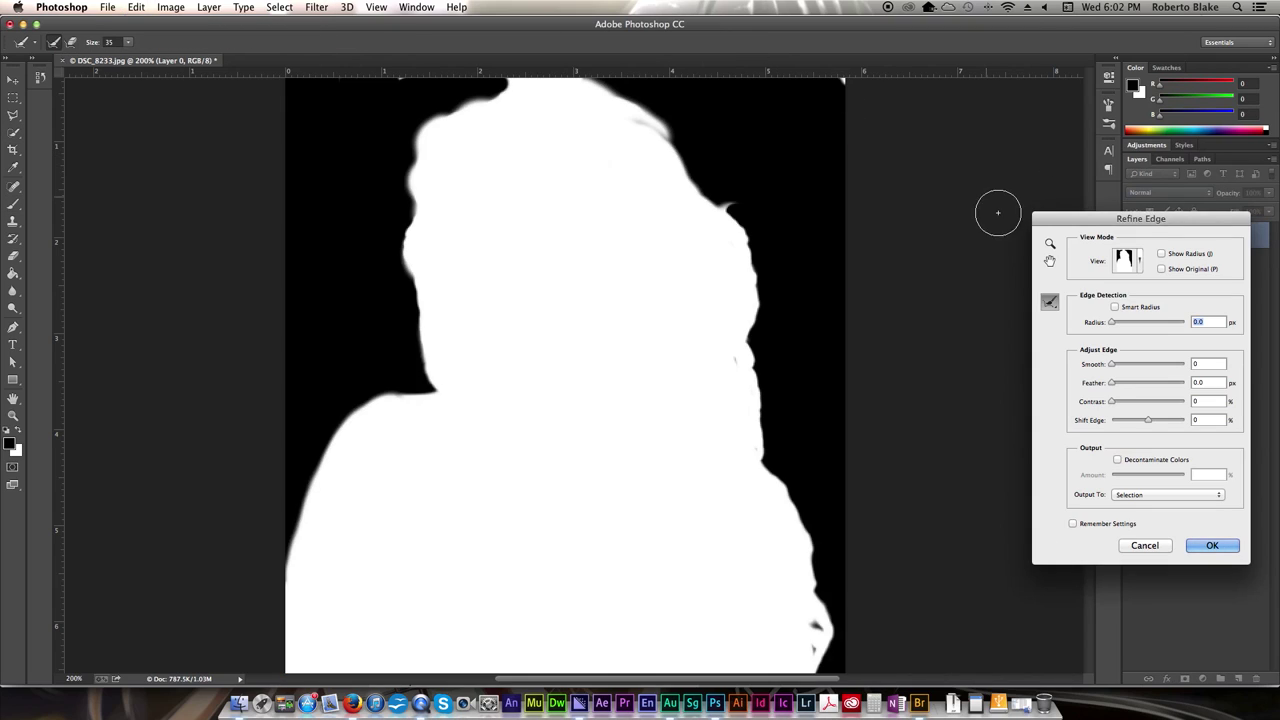
left_click(1136, 262)
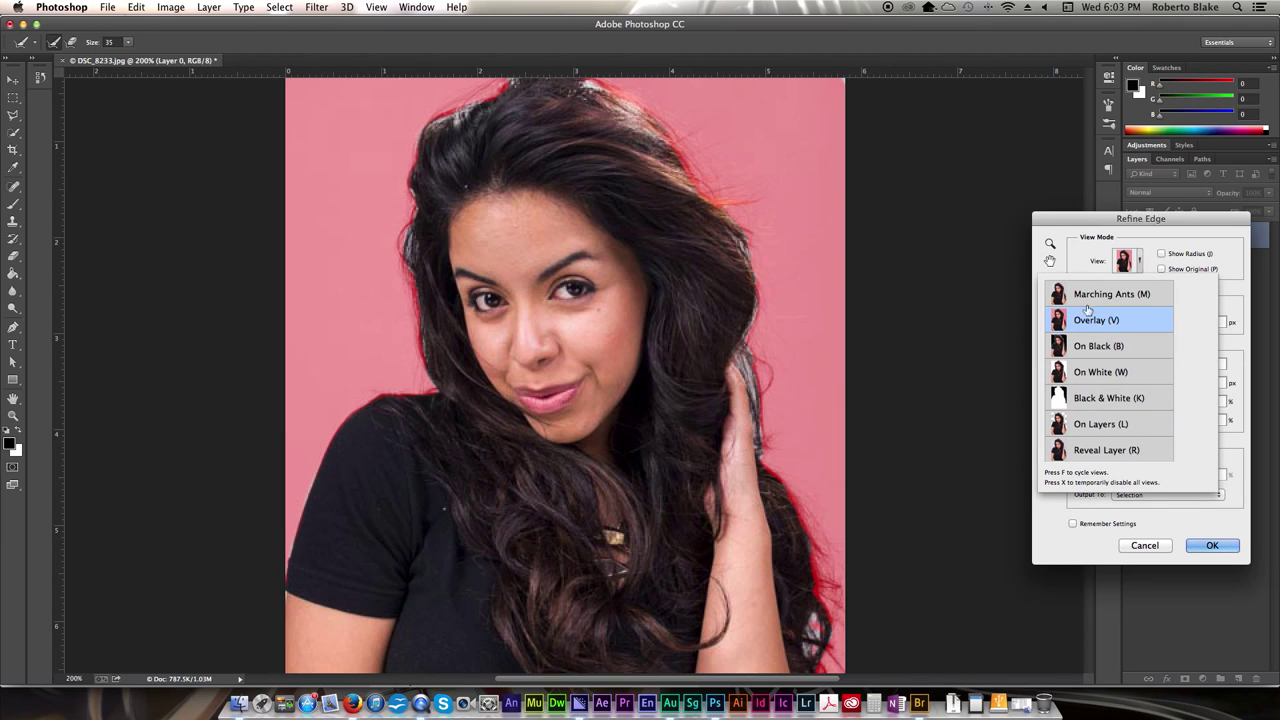
left_click(844, 229)
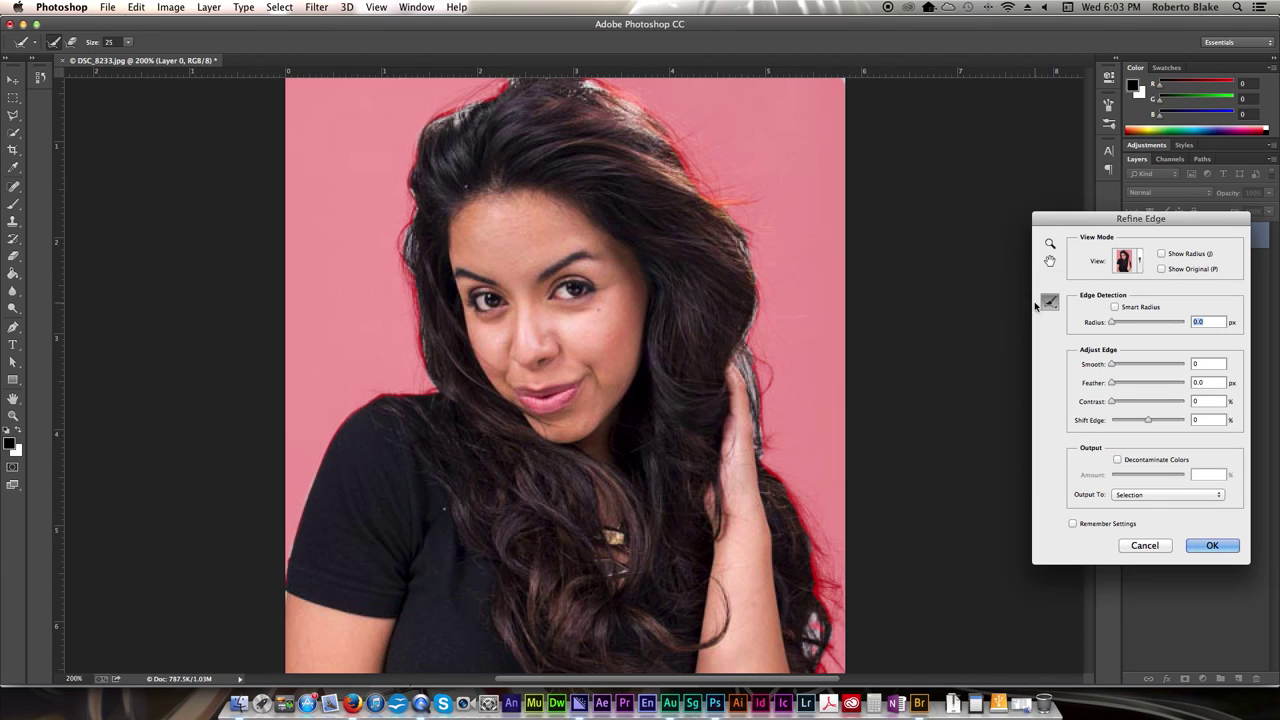
left_click_drag(1111, 322, 1114, 322)
left_click(1115, 308)
left_click_drag(1118, 322, 1122, 322)
Paint refinement over the top, right, hand-side and left hair edges, and set Contrast to 11%.
mouse_move(671, 157)
left_mouse_down()
mouse_move(613, 92)
mouse_move(689, 155)
left_mouse_up()
mouse_move(722, 187)
left_mouse_down()
mouse_move(760, 297)
mouse_move(772, 296)
mouse_move(749, 343)
mouse_move(778, 392)
mouse_move(768, 443)
mouse_move(785, 452)
left_mouse_up()
mouse_move(830, 496)
left_mouse_down()
mouse_move(776, 473)
mouse_move(831, 605)
mouse_move(833, 652)
mouse_move(823, 631)
mouse_move(817, 650)
mouse_move(817, 628)
mouse_move(836, 664)
mouse_move(827, 553)
mouse_move(791, 494)
mouse_move(806, 440)
left_mouse_up()
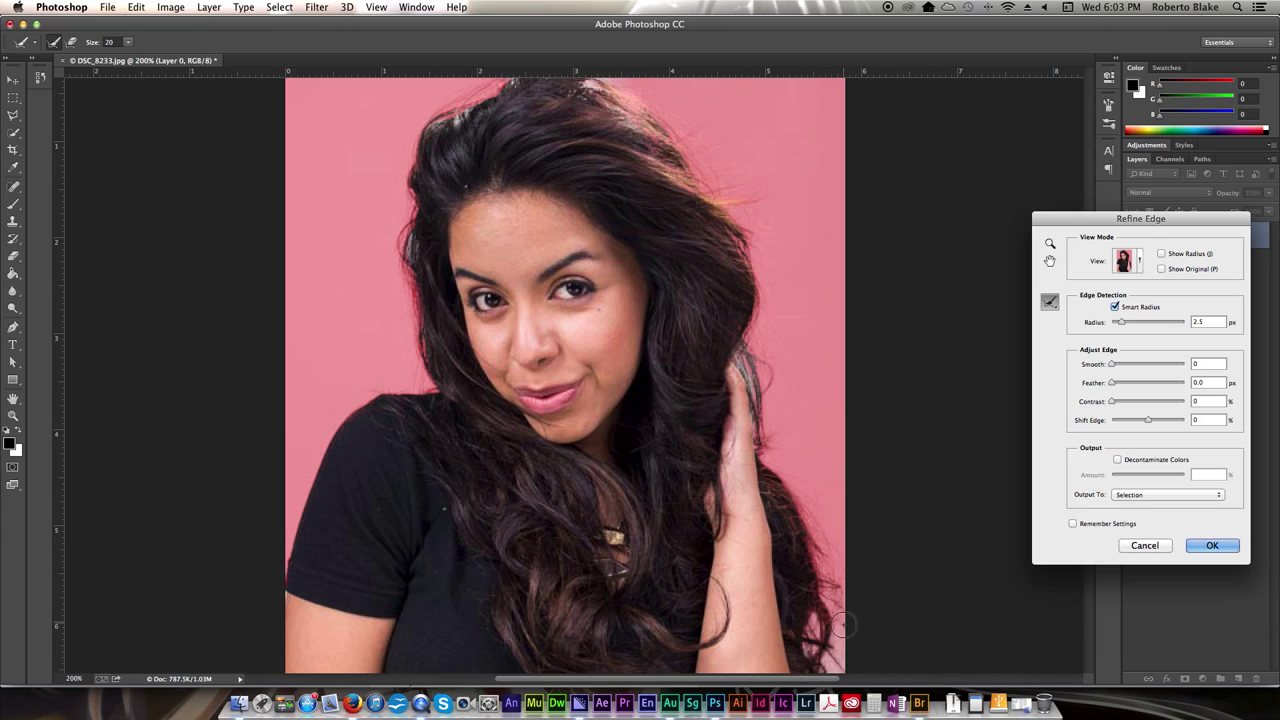
mouse_move(790, 400)
left_mouse_down()
mouse_move(749, 372)
mouse_move(768, 448)
left_mouse_up()
mouse_move(391, 237)
left_mouse_down()
mouse_move(403, 251)
mouse_move(388, 290)
mouse_move(408, 292)
mouse_move(412, 365)
mouse_move(393, 317)
left_mouse_up()
left_click_drag(1116, 404, 1123, 401)
left_click(1142, 259)
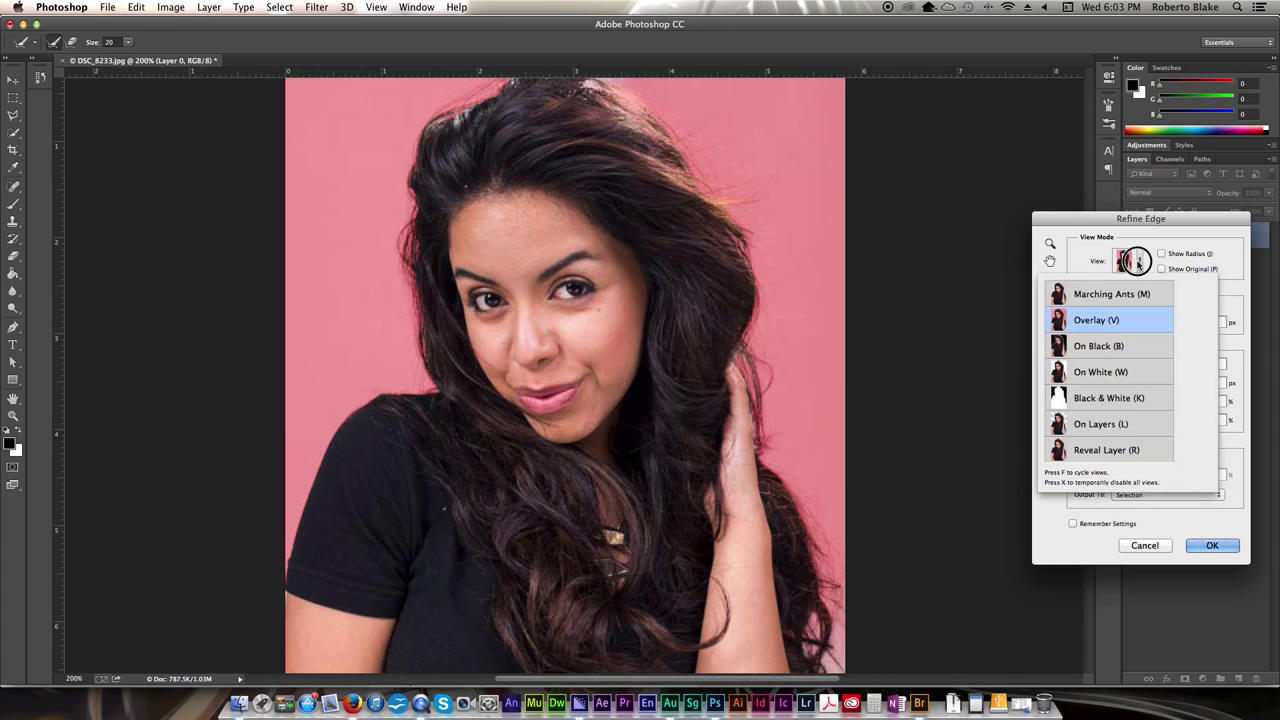
Preview in Black & White and output the refinement to a New Layer with Layer Mask.
left_click(1113, 399)
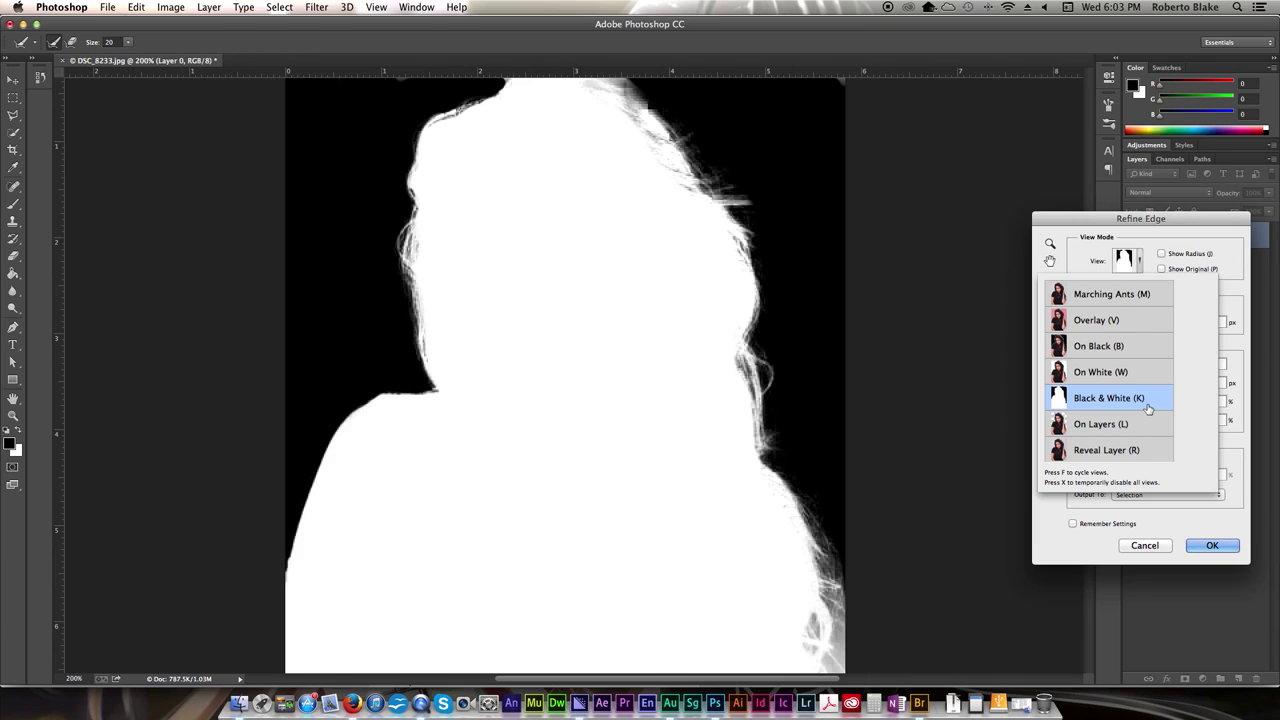
left_click(1206, 523)
left_click(1195, 497)
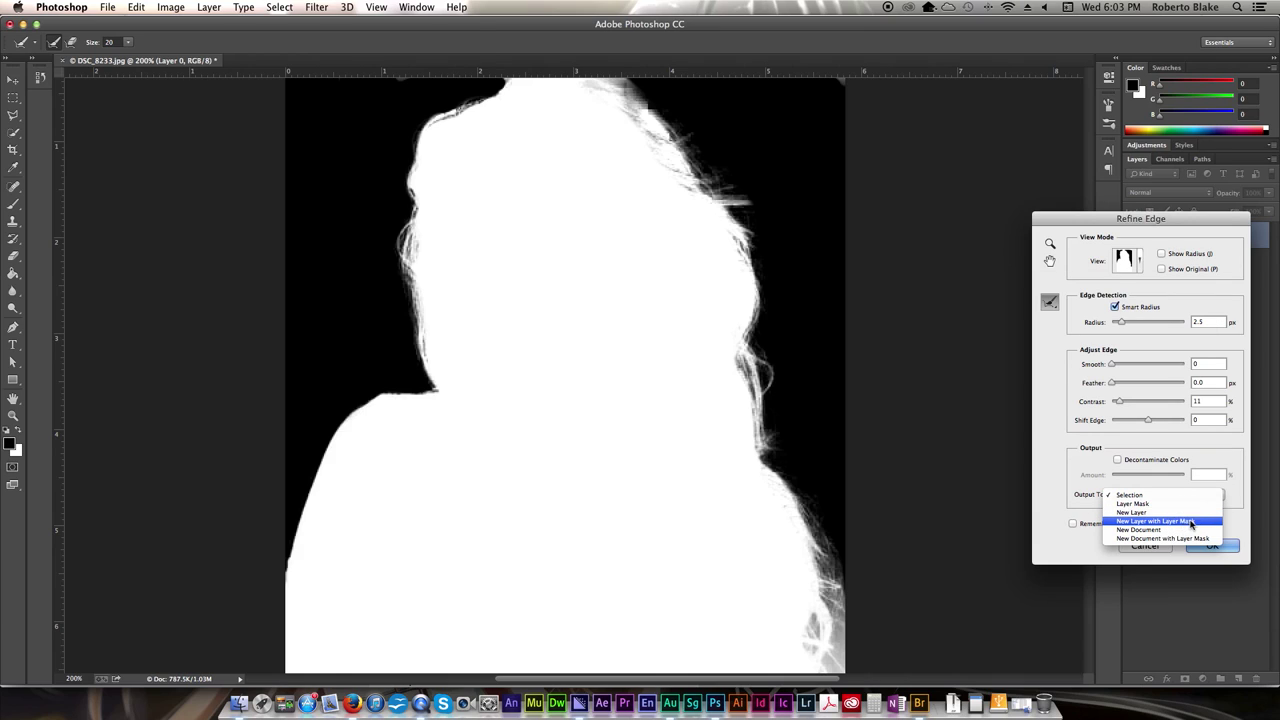
left_click(1186, 521)
left_click(1212, 546)
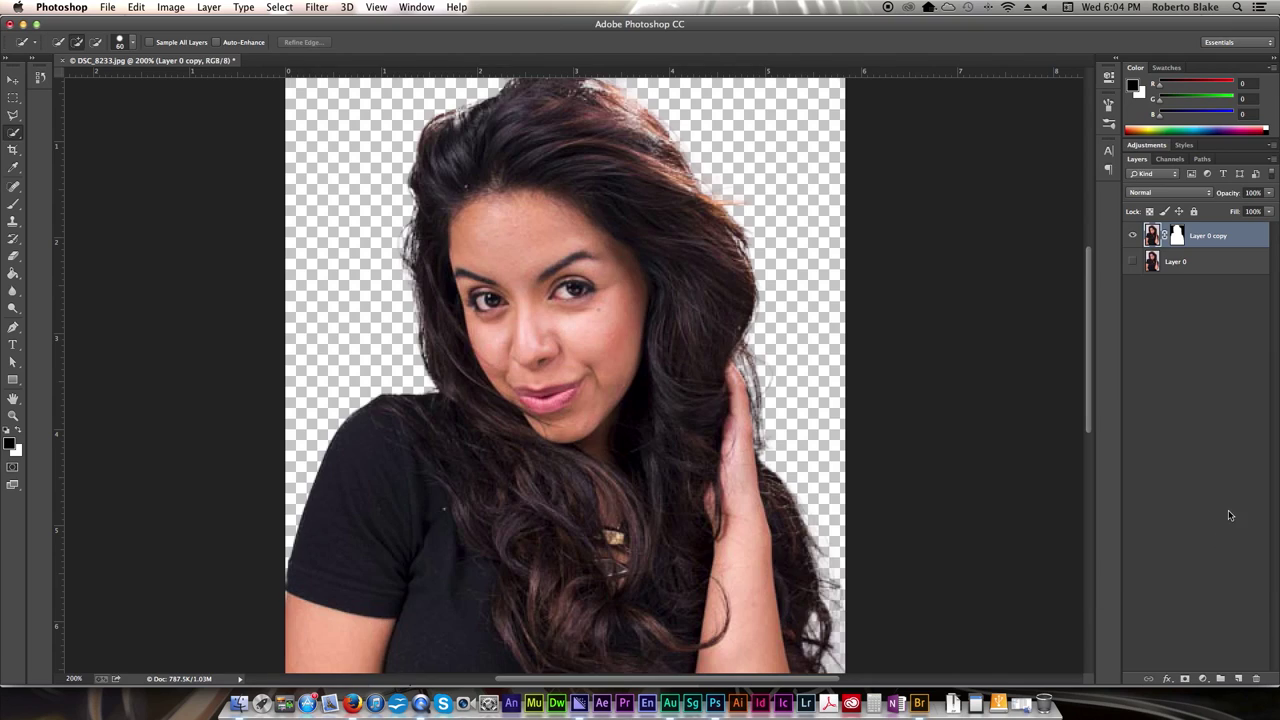